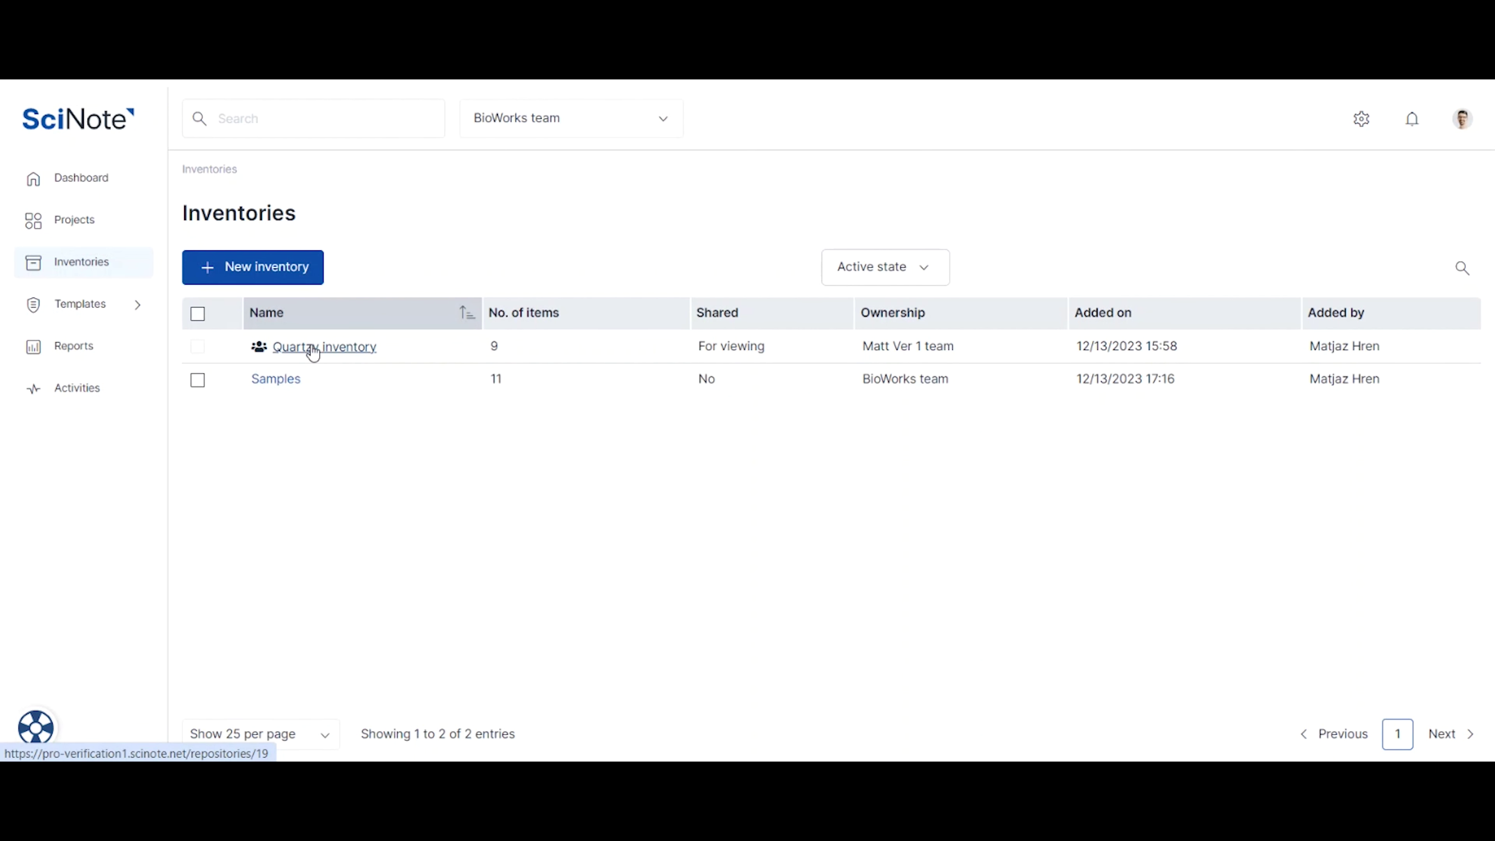
Step: Open the shared Quartzy inventory and look over its item list
left_click(311, 347)
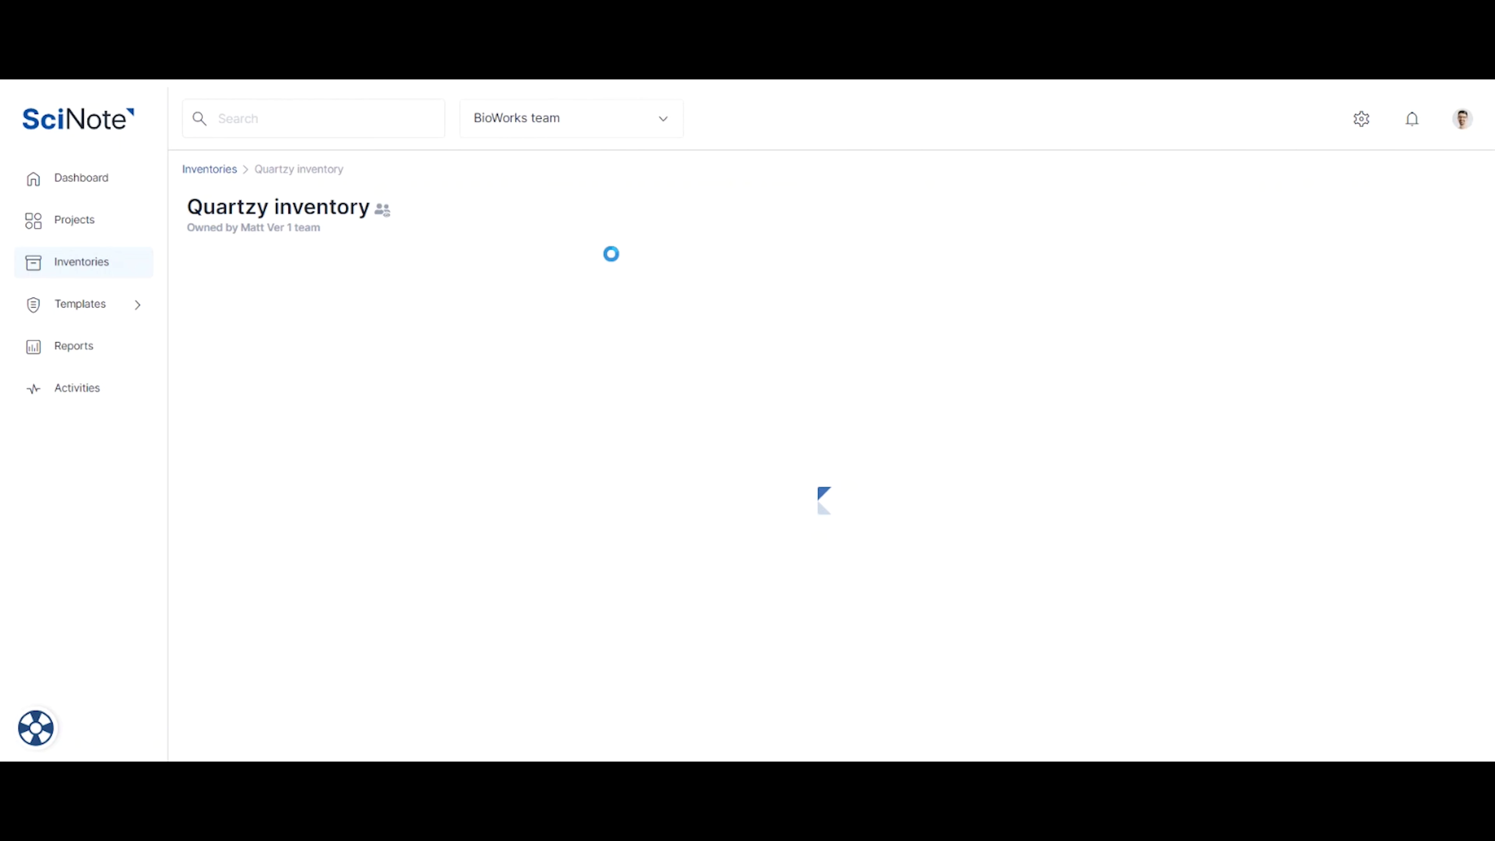
scroll(400, 308, "down", 1)
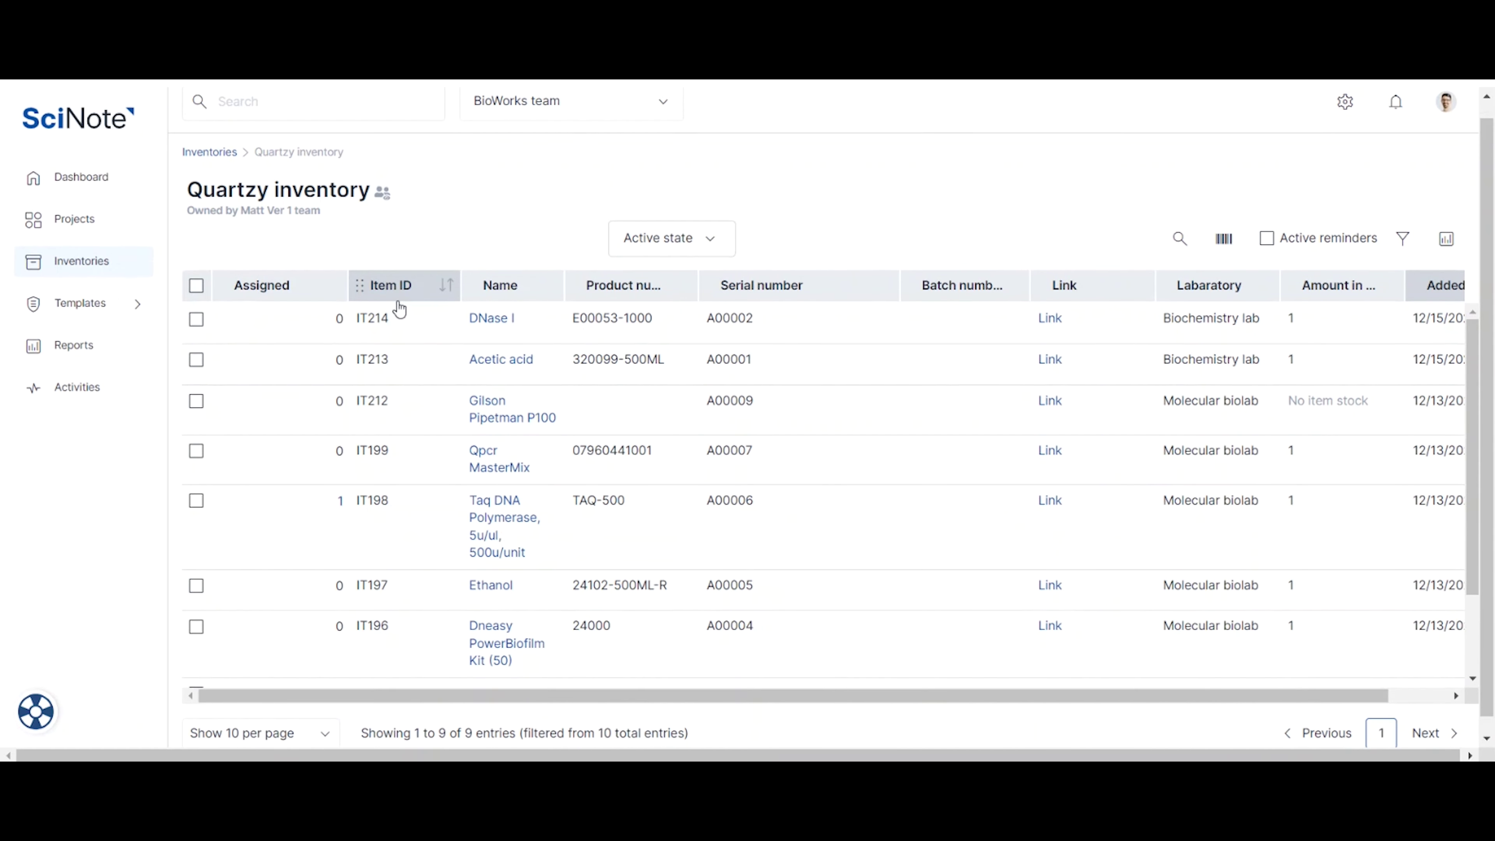
scroll(400, 308, "down", 1)
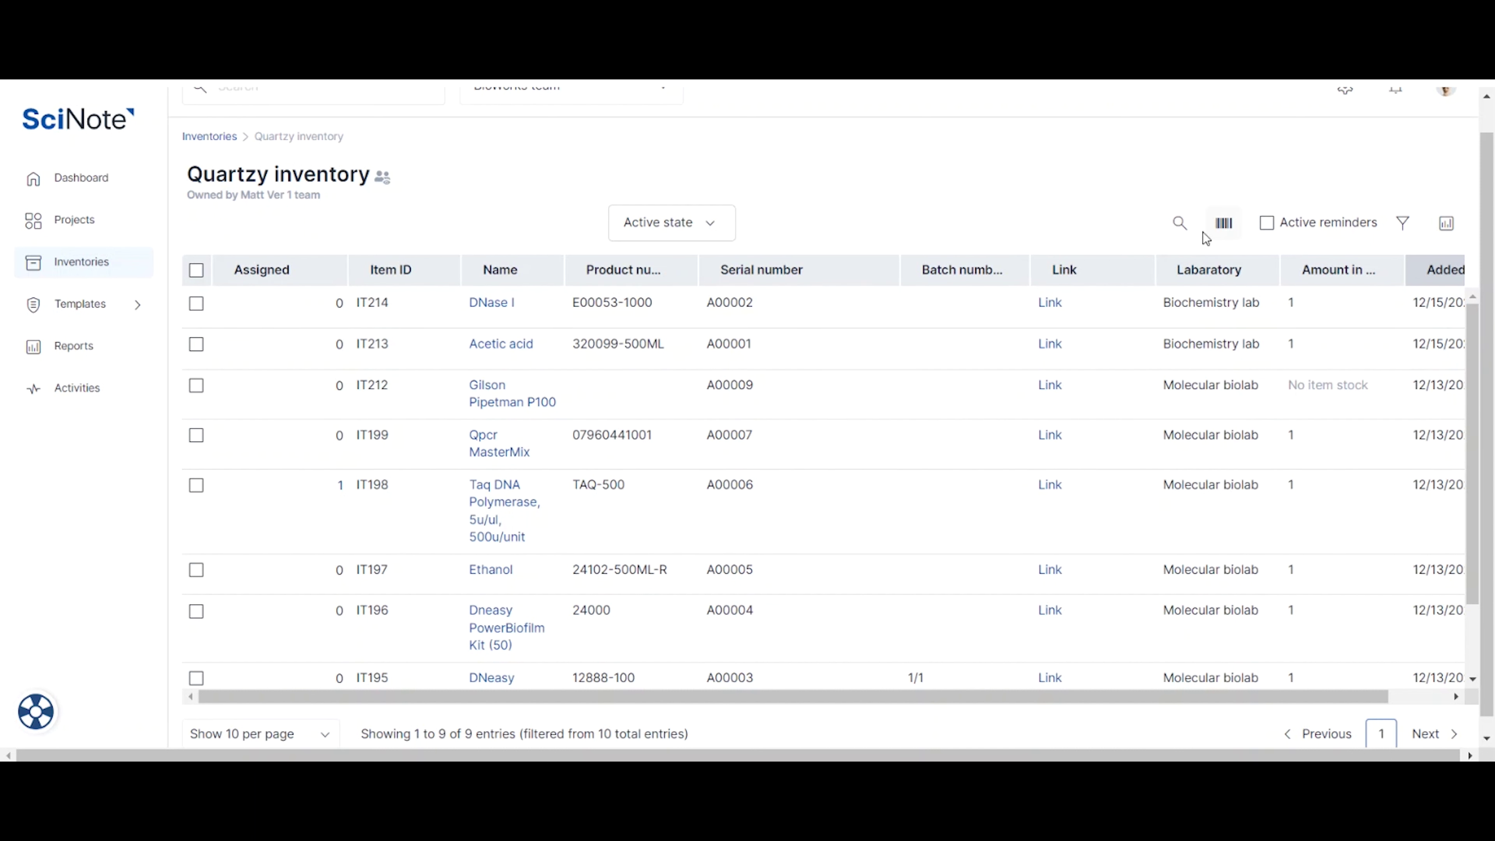
Step: Search the Quartzy inventory items for "dna" and clear the search
left_click(1179, 223)
type("dna")
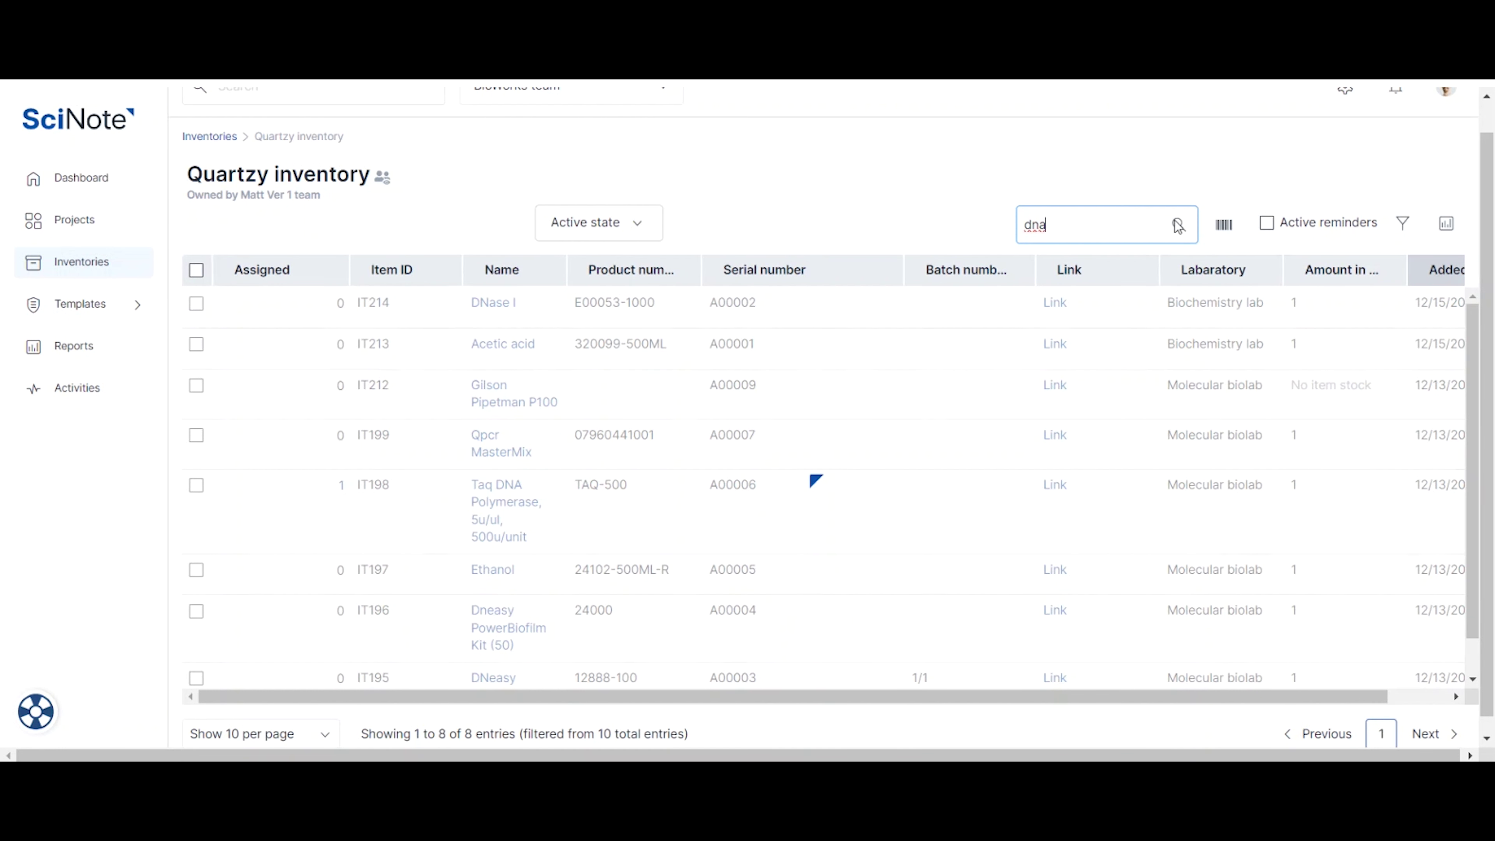
left_click(1178, 225)
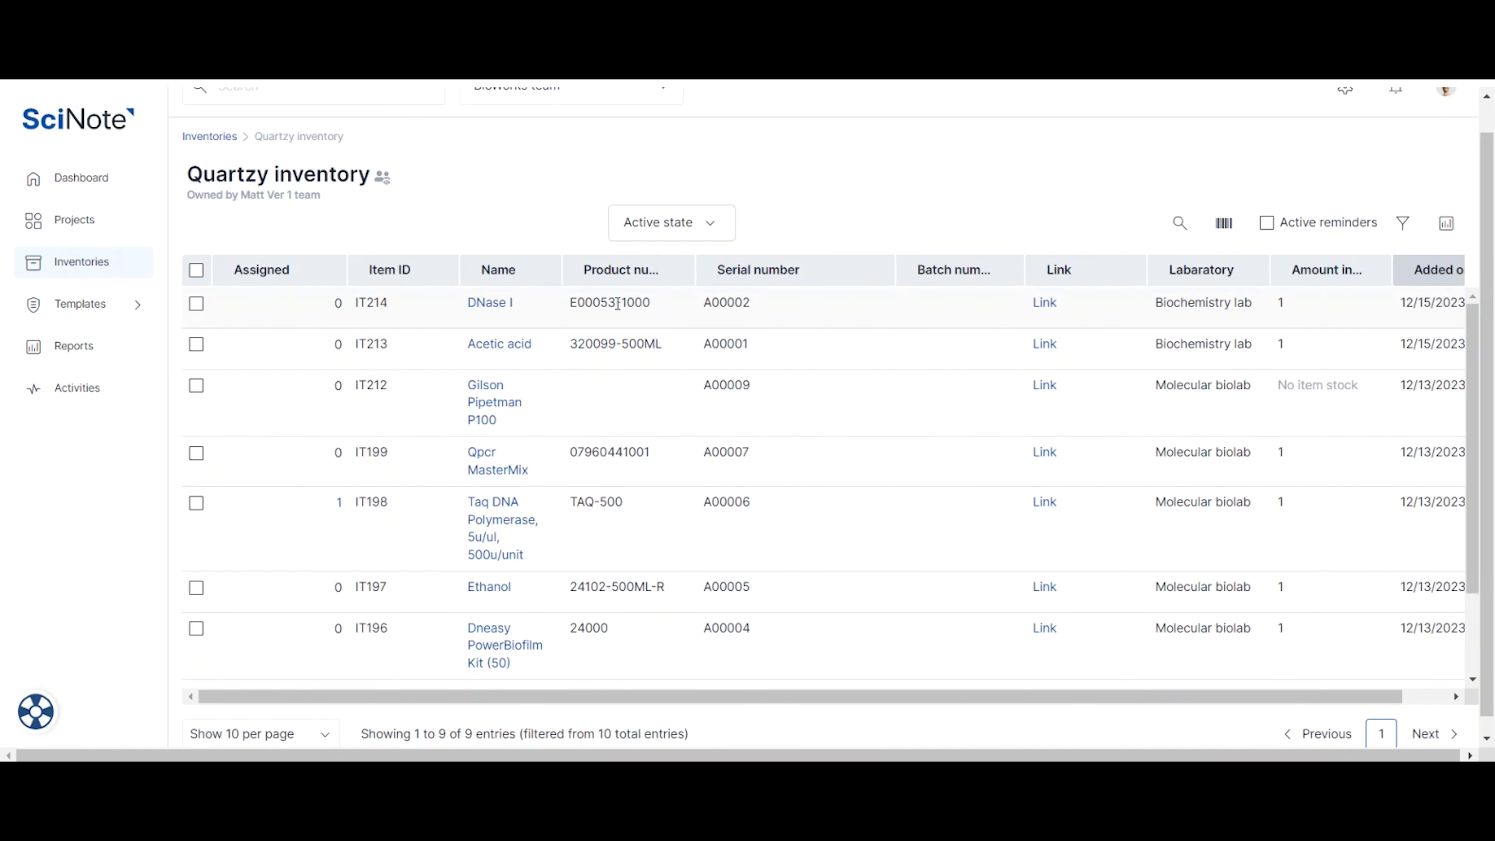
Step: Review the item card of Gilson Pipetman P100 down to its QR code and close the card
left_click(493, 415)
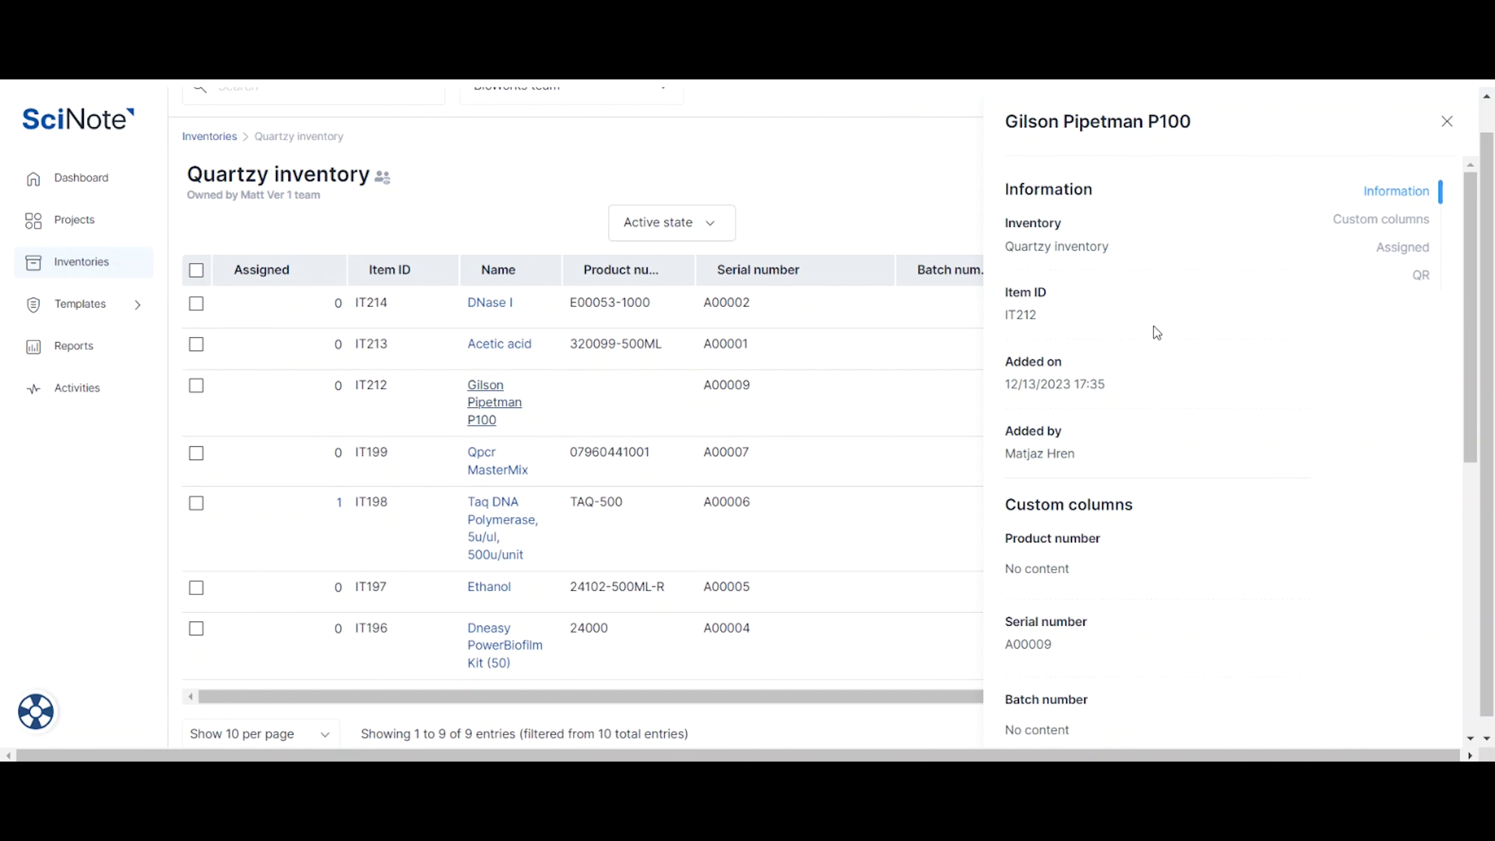
scroll(1302, 323, "down", 10)
scroll(1302, 323, "up", 3)
scroll(1302, 323, "down", 3)
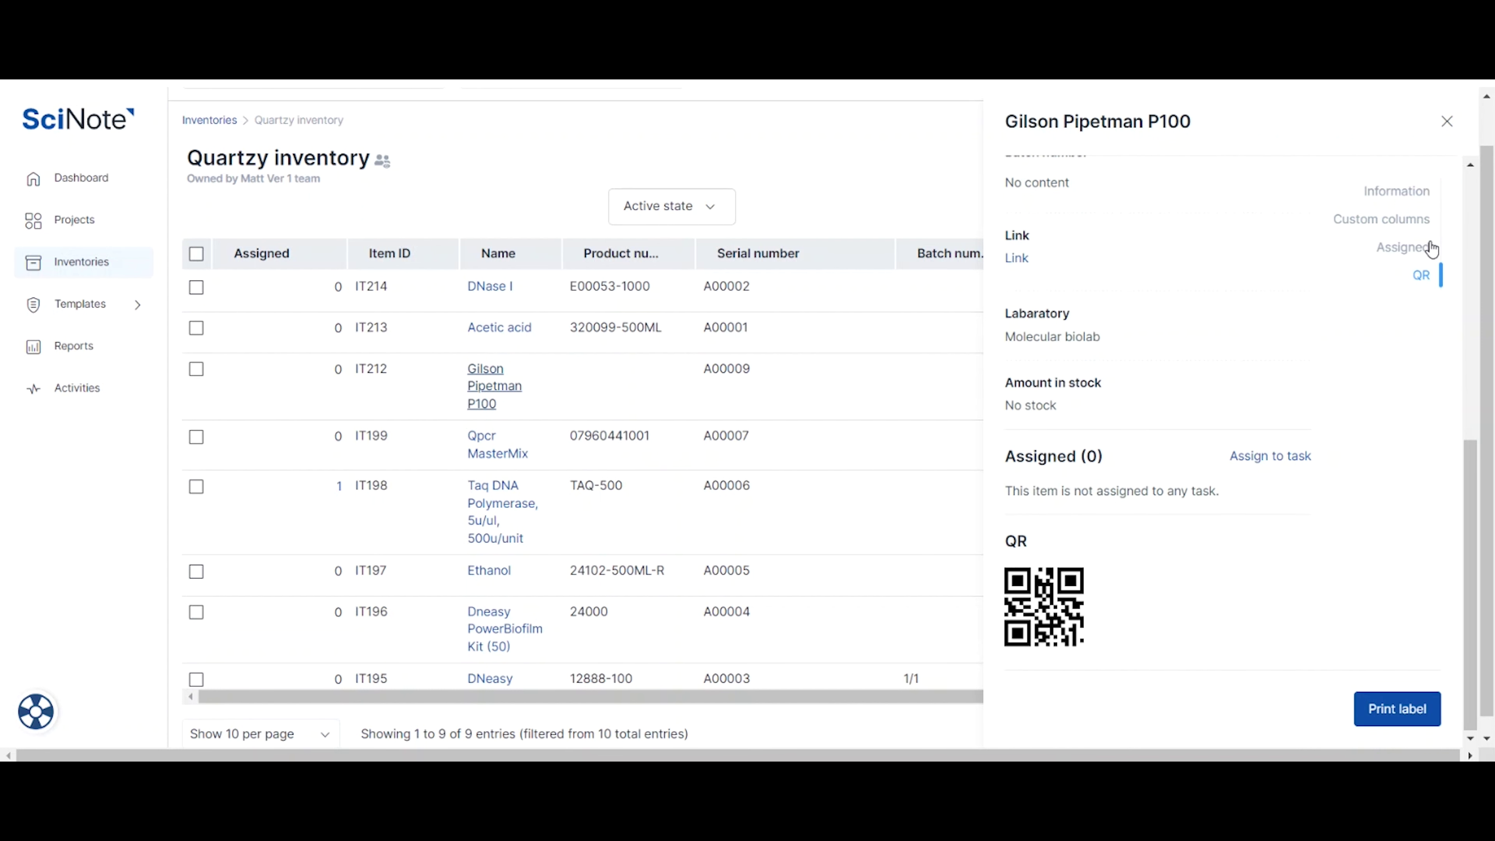
left_click(1445, 130)
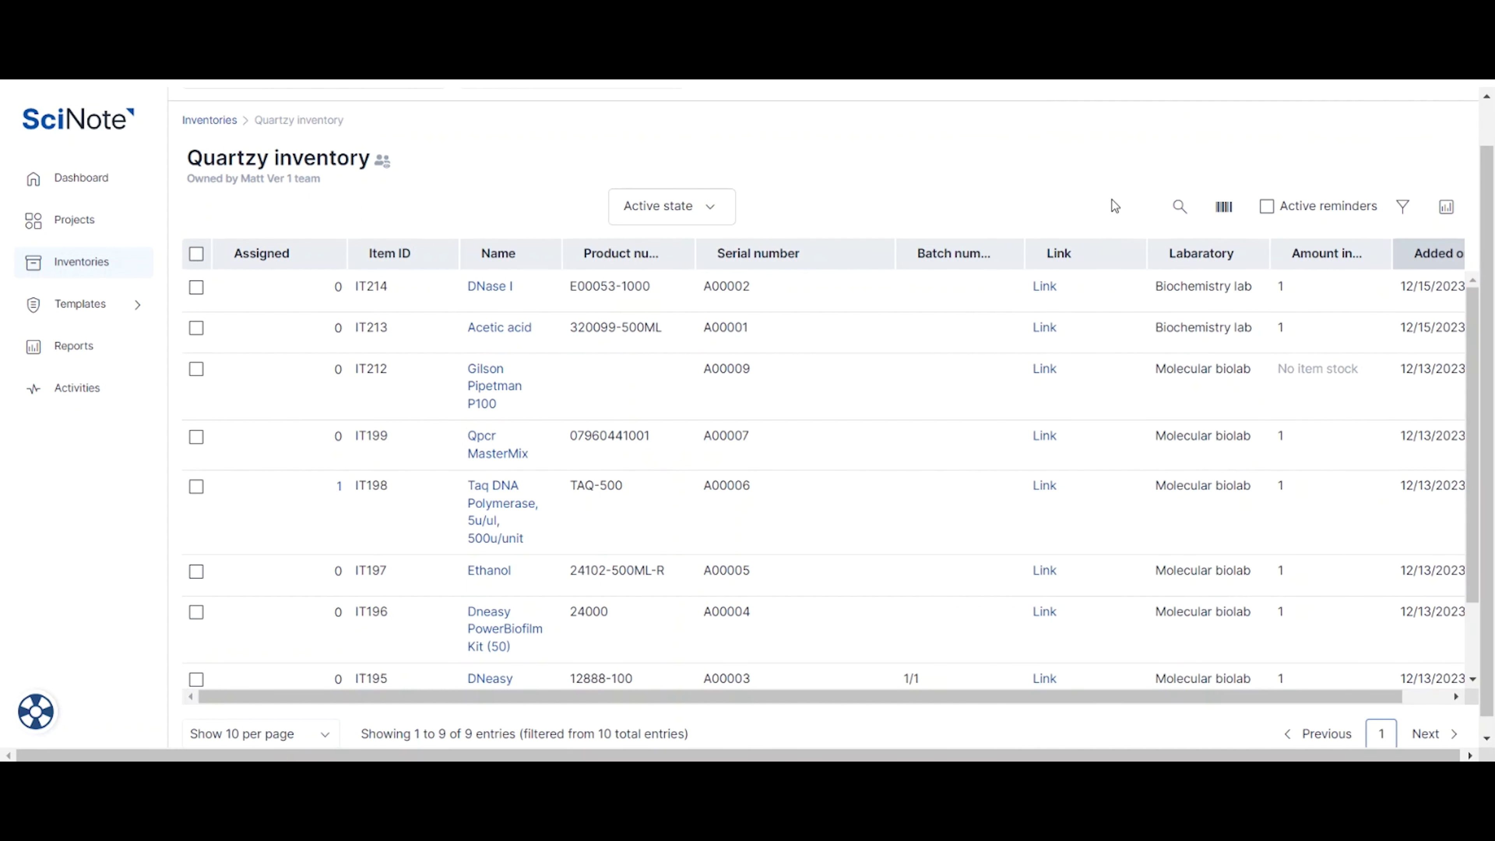
Step: Follow the Gilson Pipetman P100 link to its Quartzy record, close the record and start adding an inventory item there
scroll(1113, 199, "down", 1)
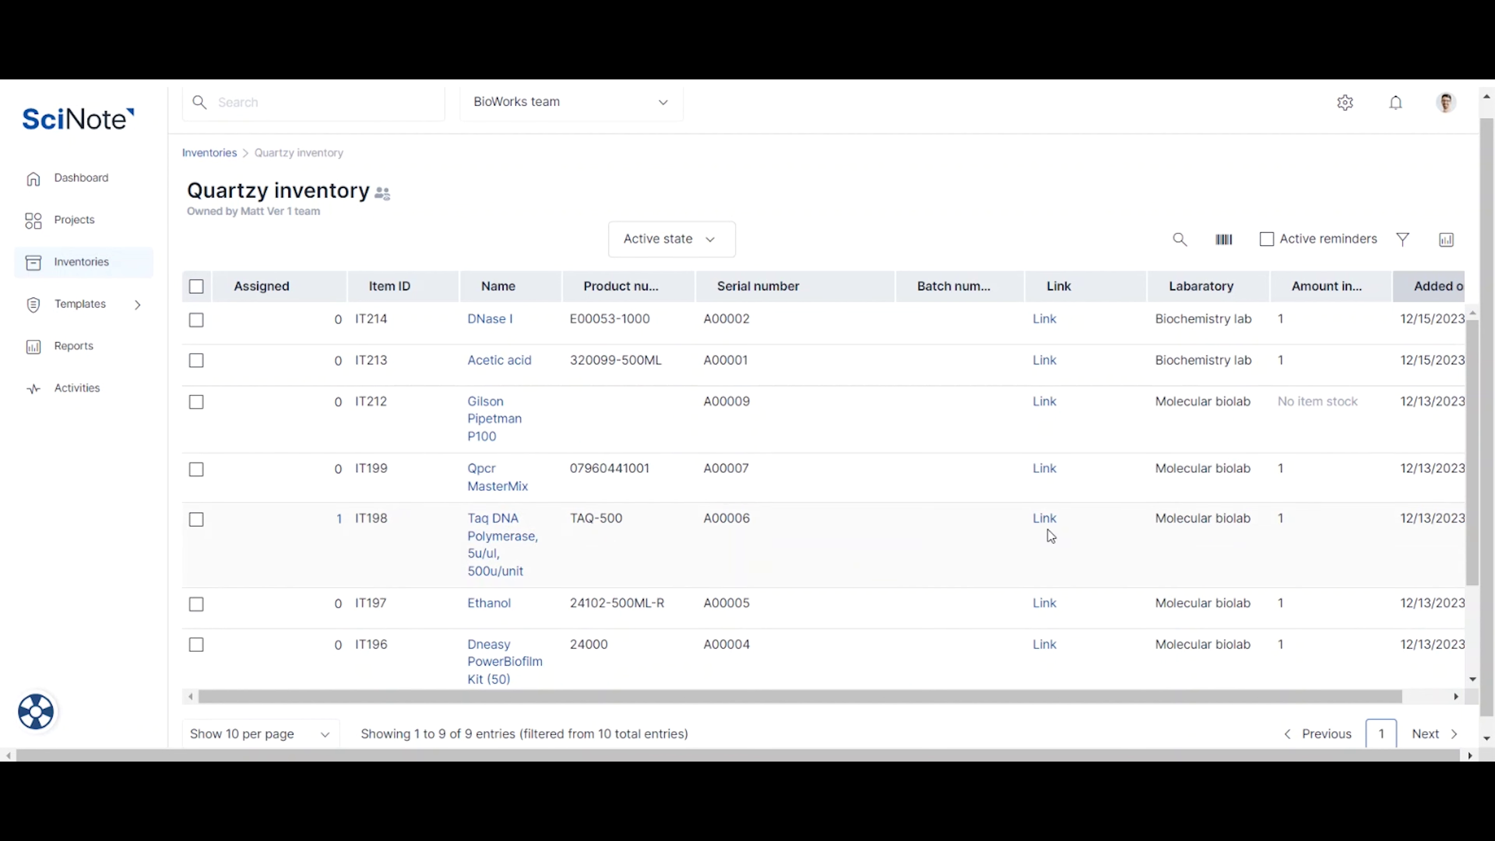
left_click(1045, 406)
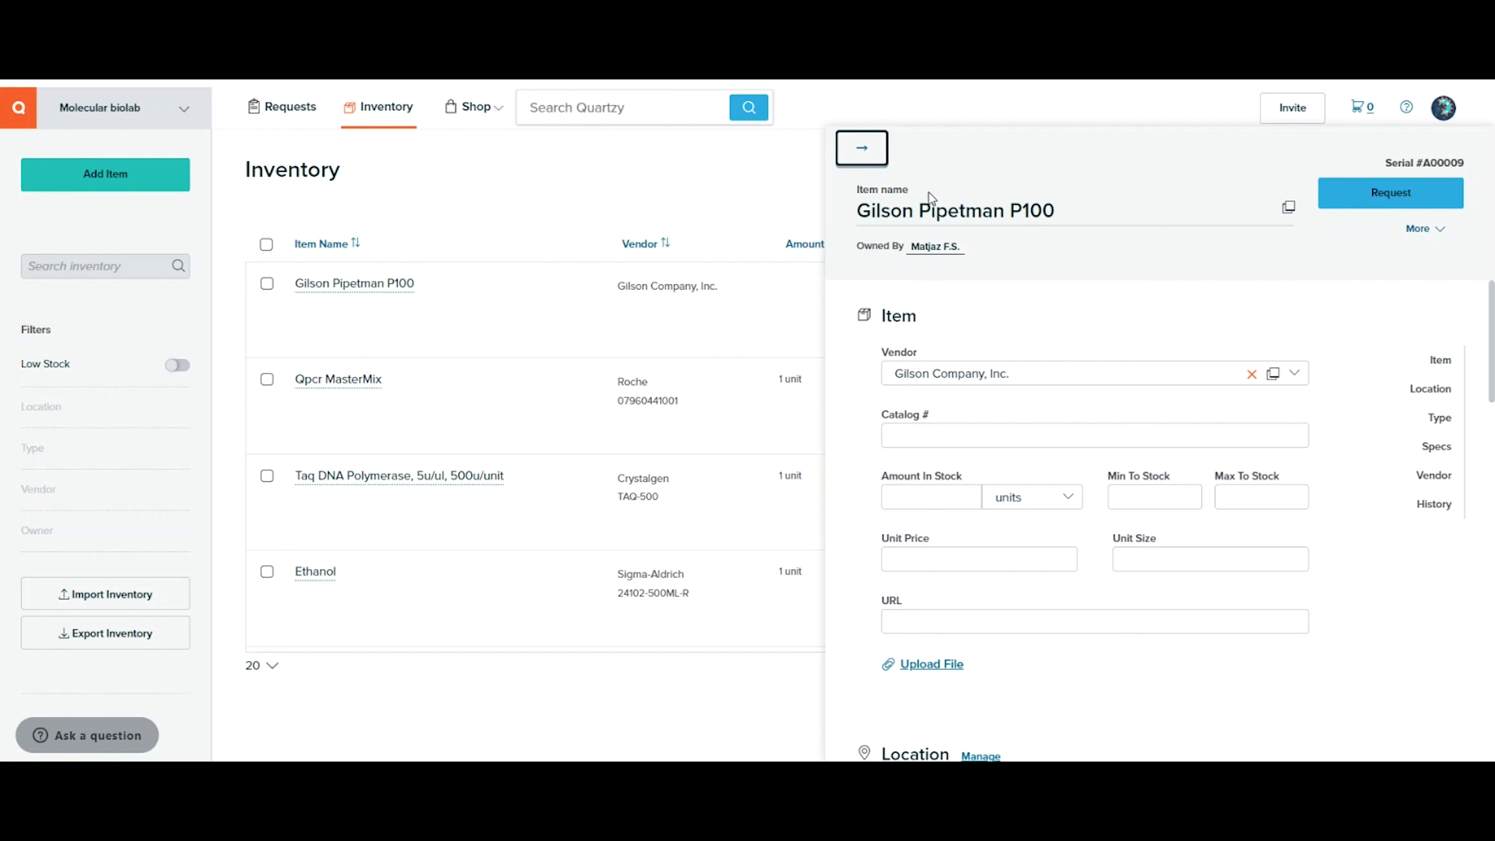
left_click(867, 150)
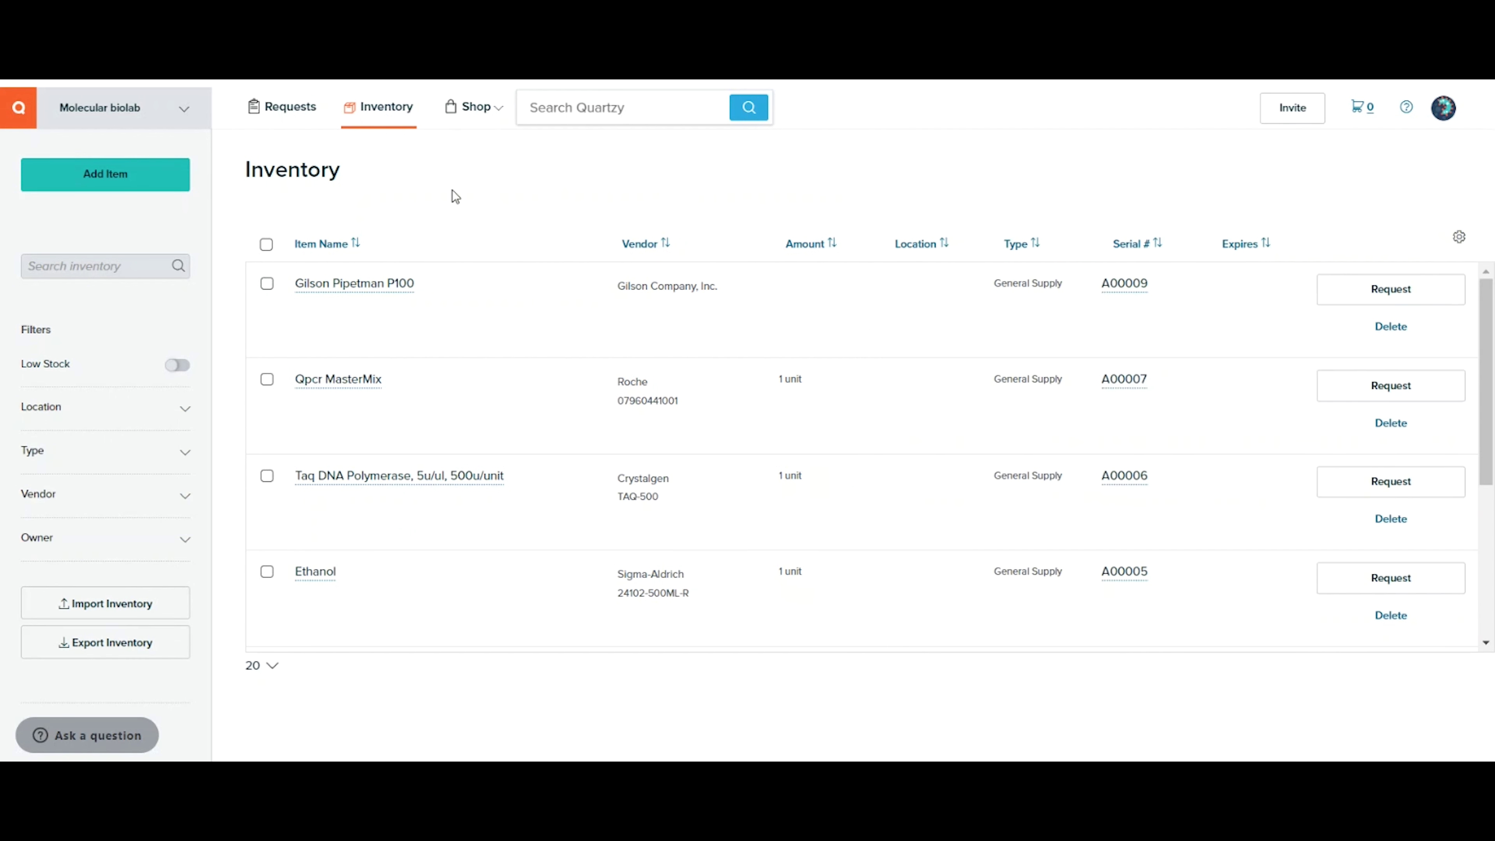
left_click(140, 188)
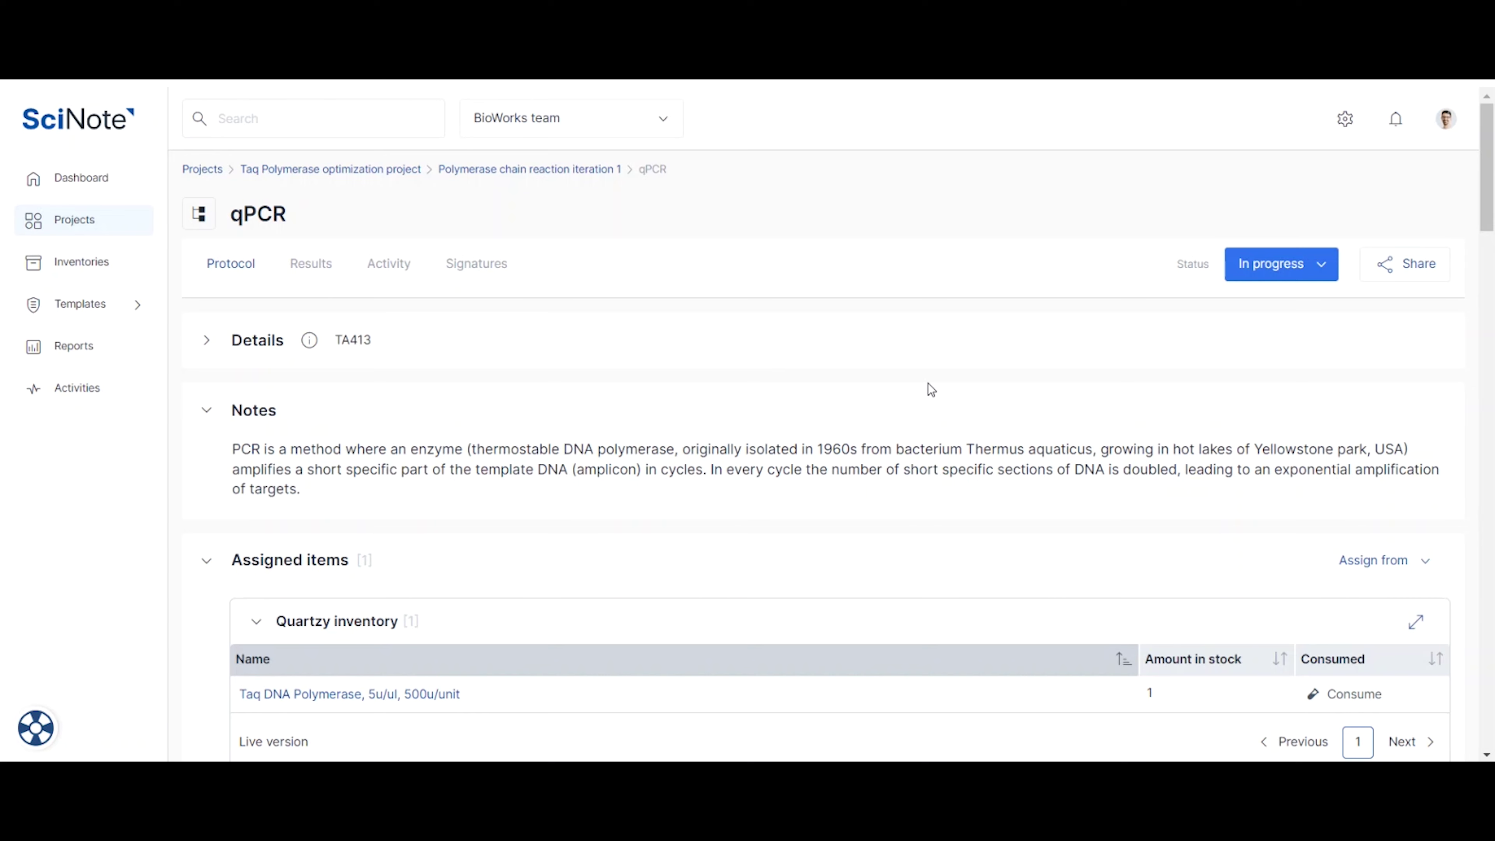
Step: Look over the qPCR task in SciNote and show its place in the project navigator, closing the navigator again
scroll(928, 384, "down", 2)
scroll(930, 390, "up", 2)
left_click(201, 215)
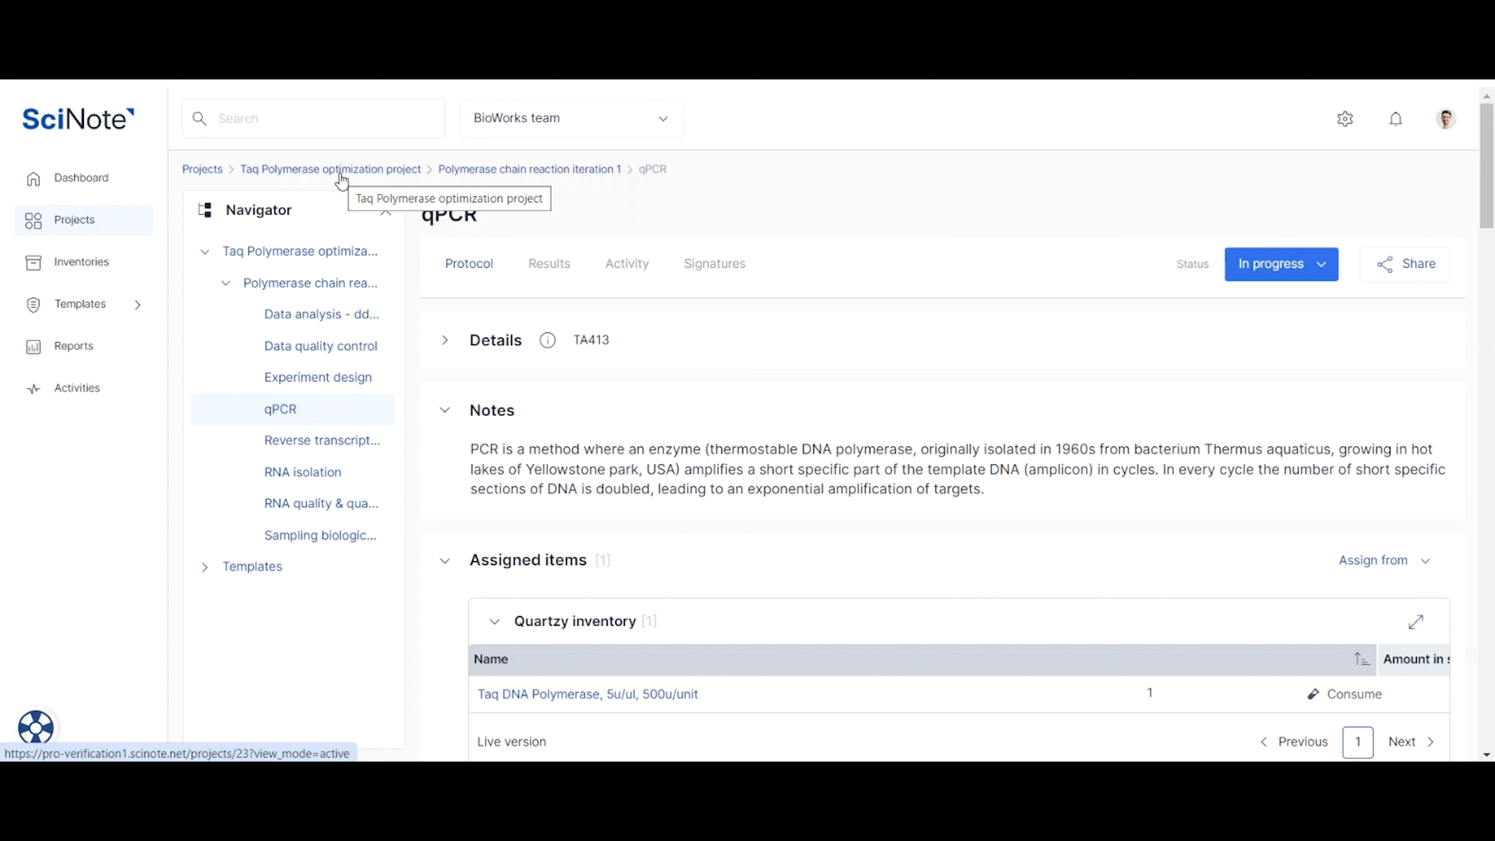
left_click(386, 214)
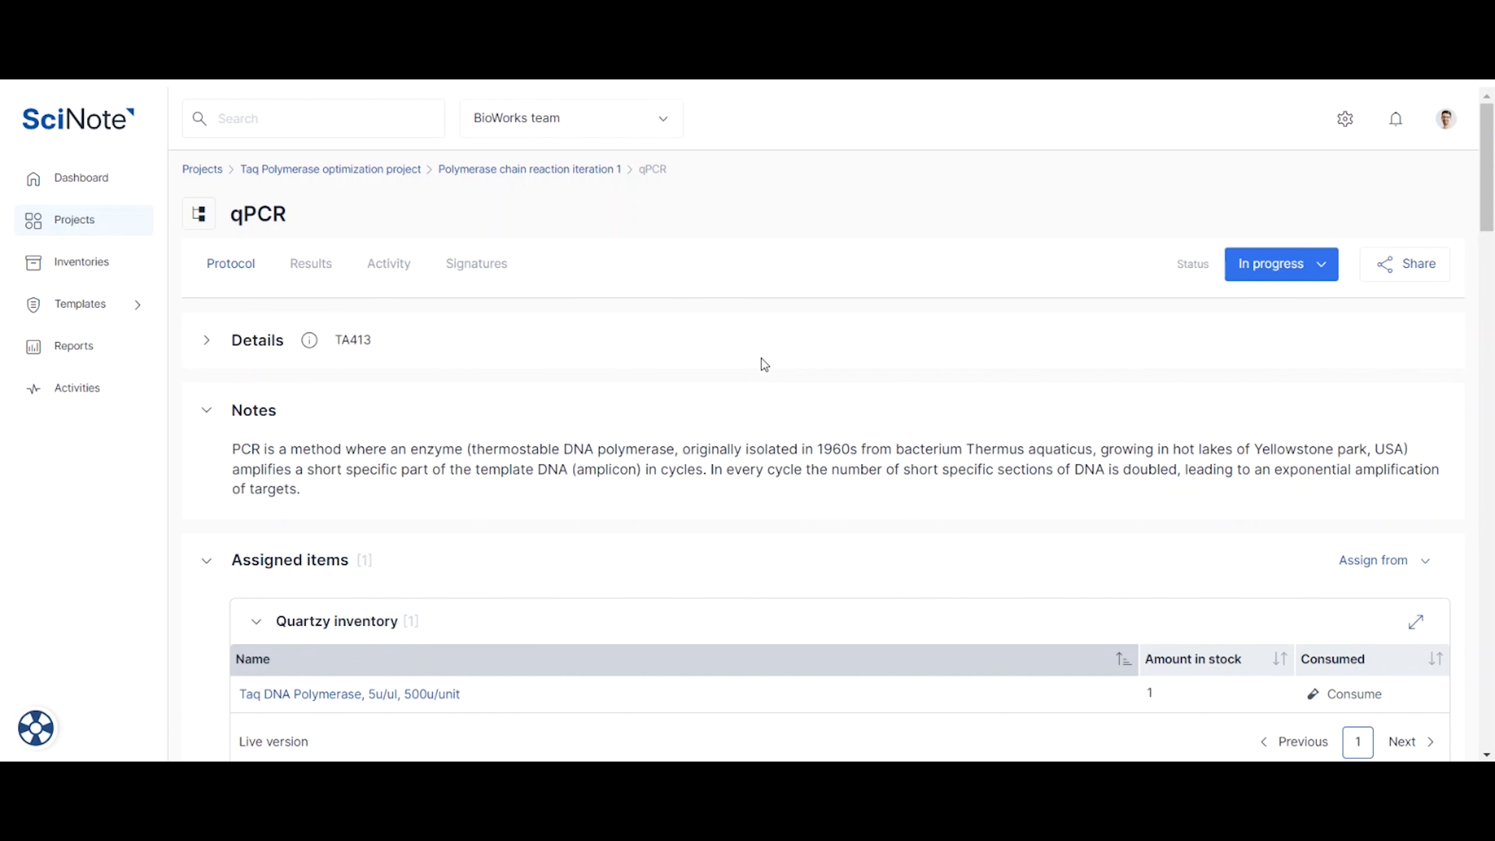
Step: Assign Gilson Pipetman P100 and Qpcr MasterMix from the Quartzy inventory to the qPCR task only, without downstream tasks
scroll(762, 358, "down", 5)
scroll(761, 358, "up", 5)
scroll(795, 352, "down", 2)
scroll(795, 348, "down", 3)
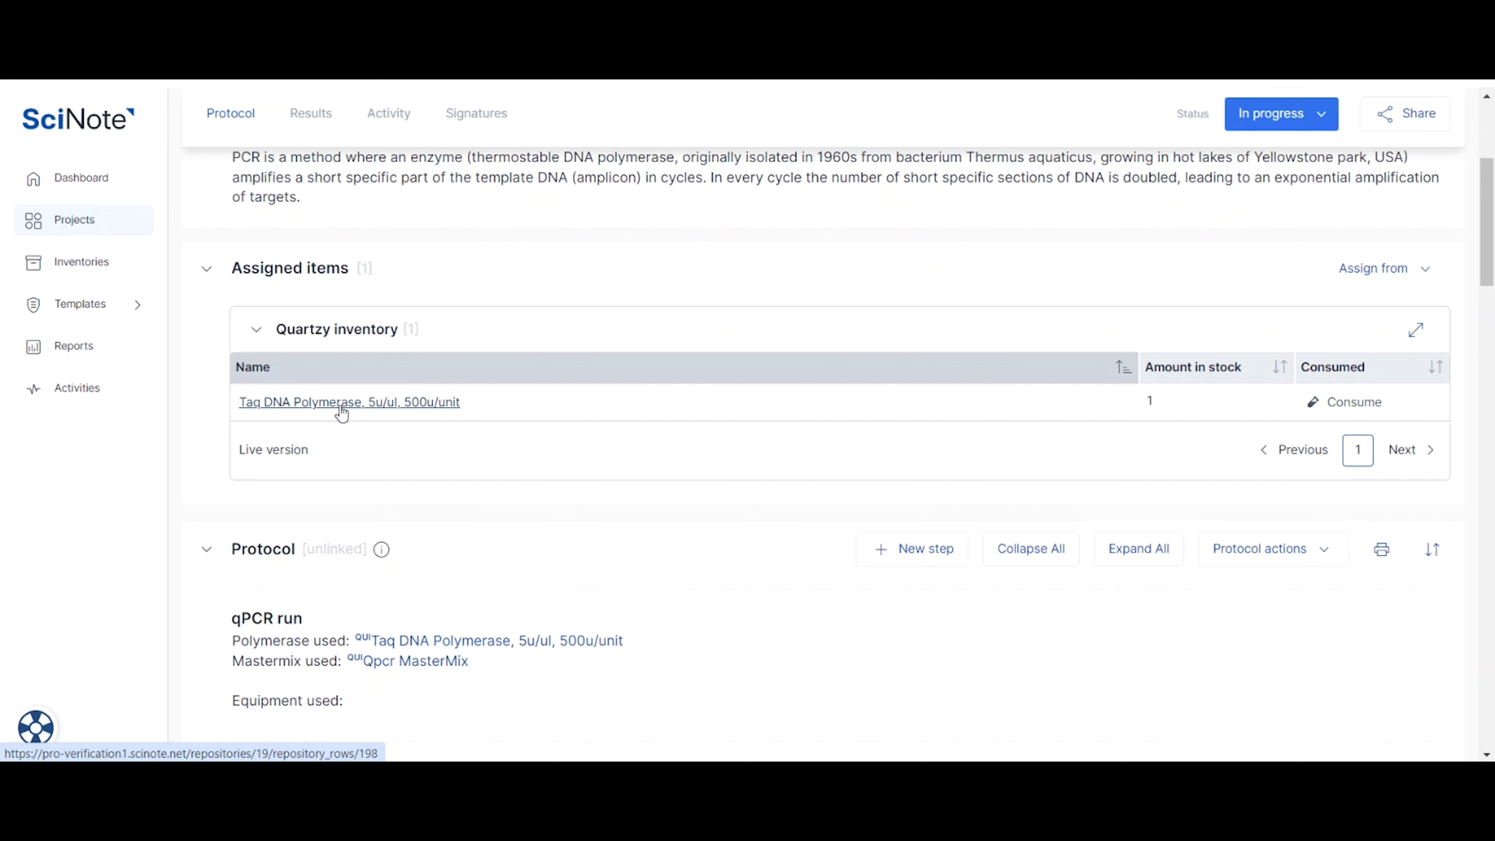
left_click(1396, 272)
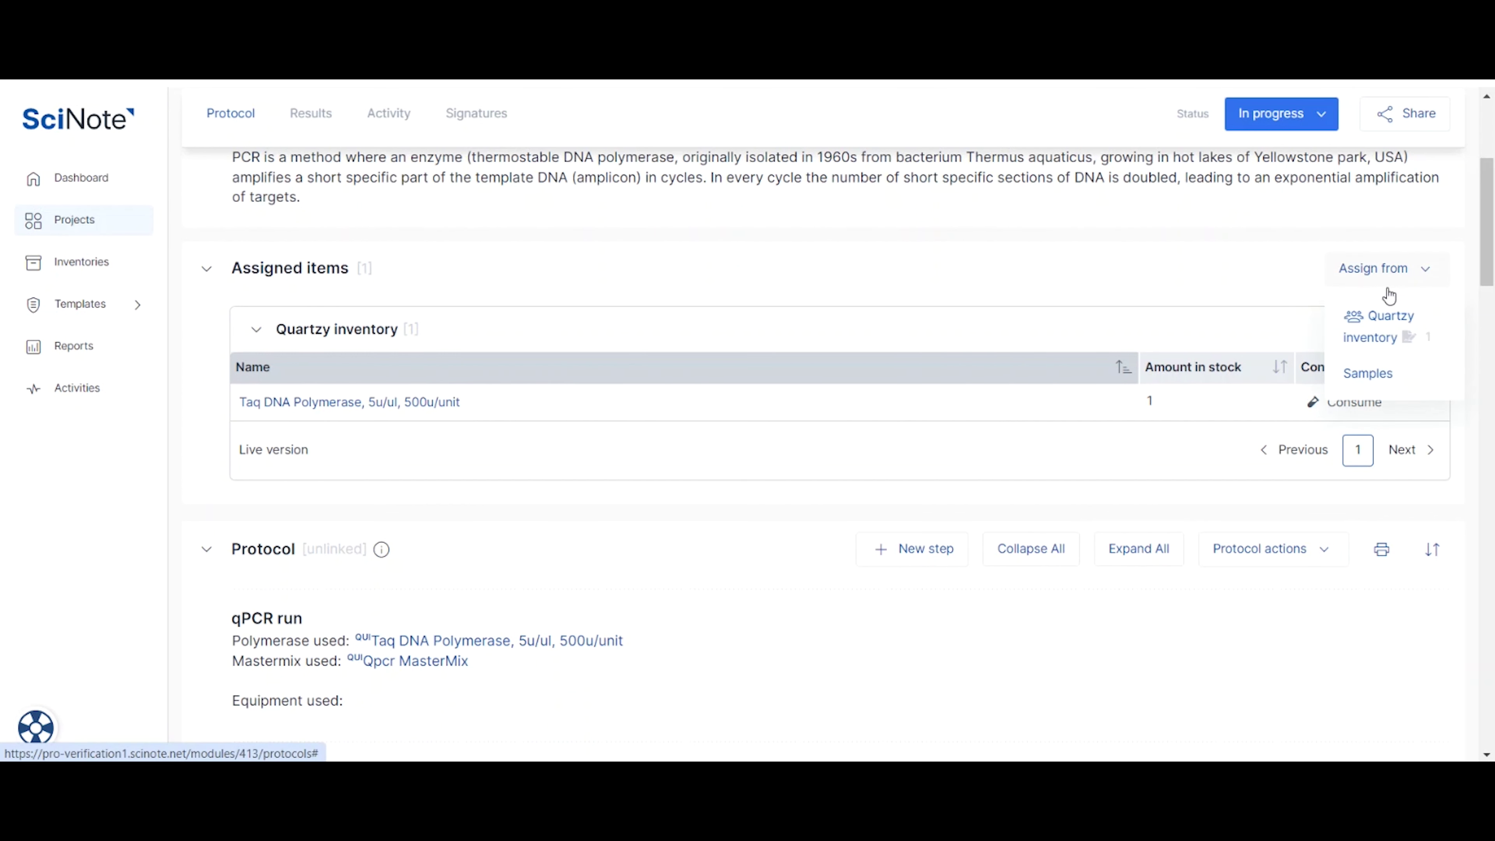
left_click(1371, 338)
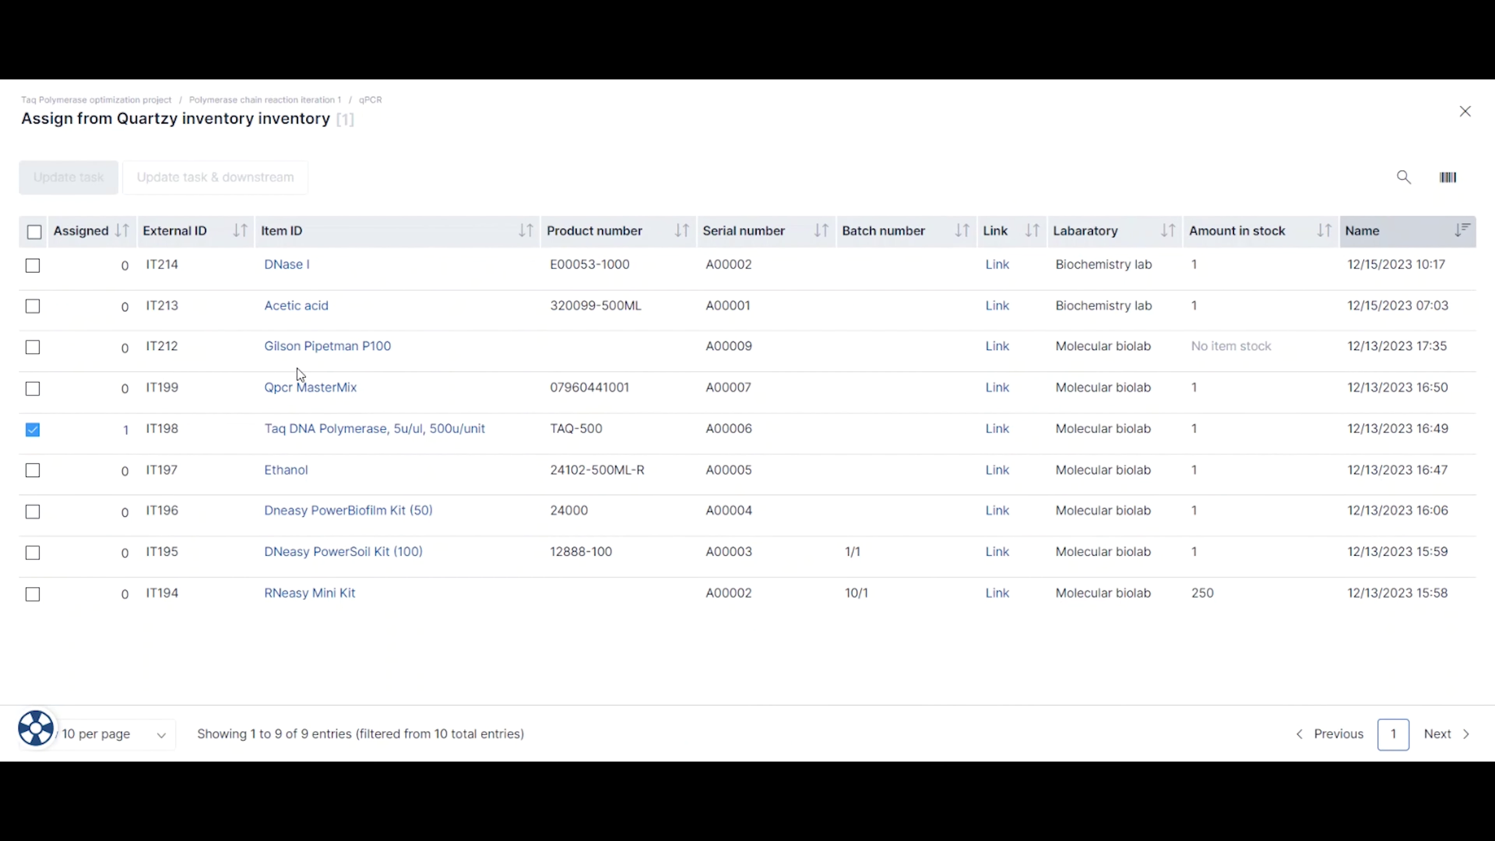
left_click(33, 348)
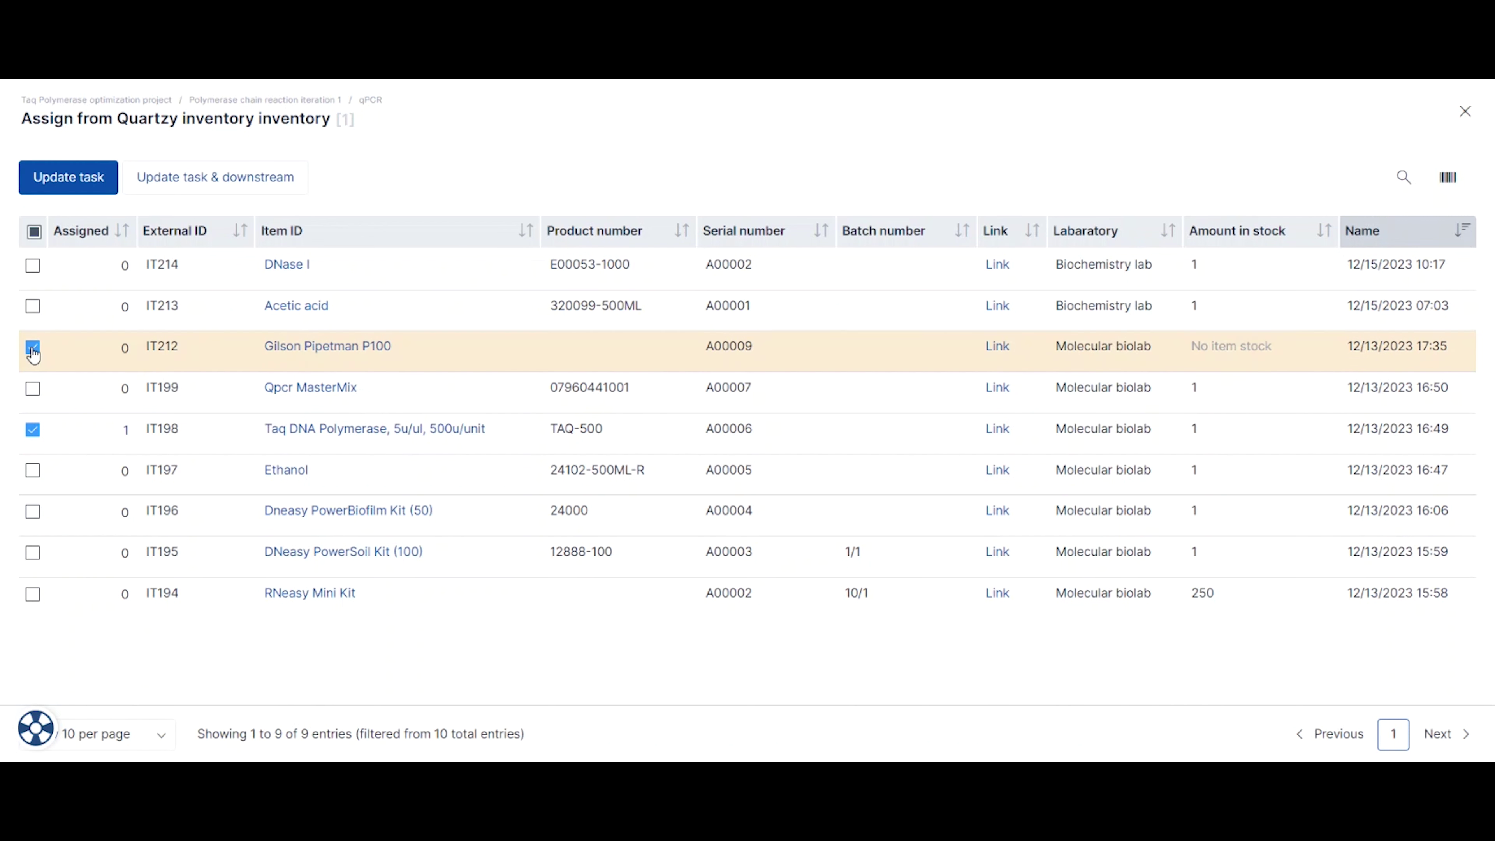
left_click(32, 391)
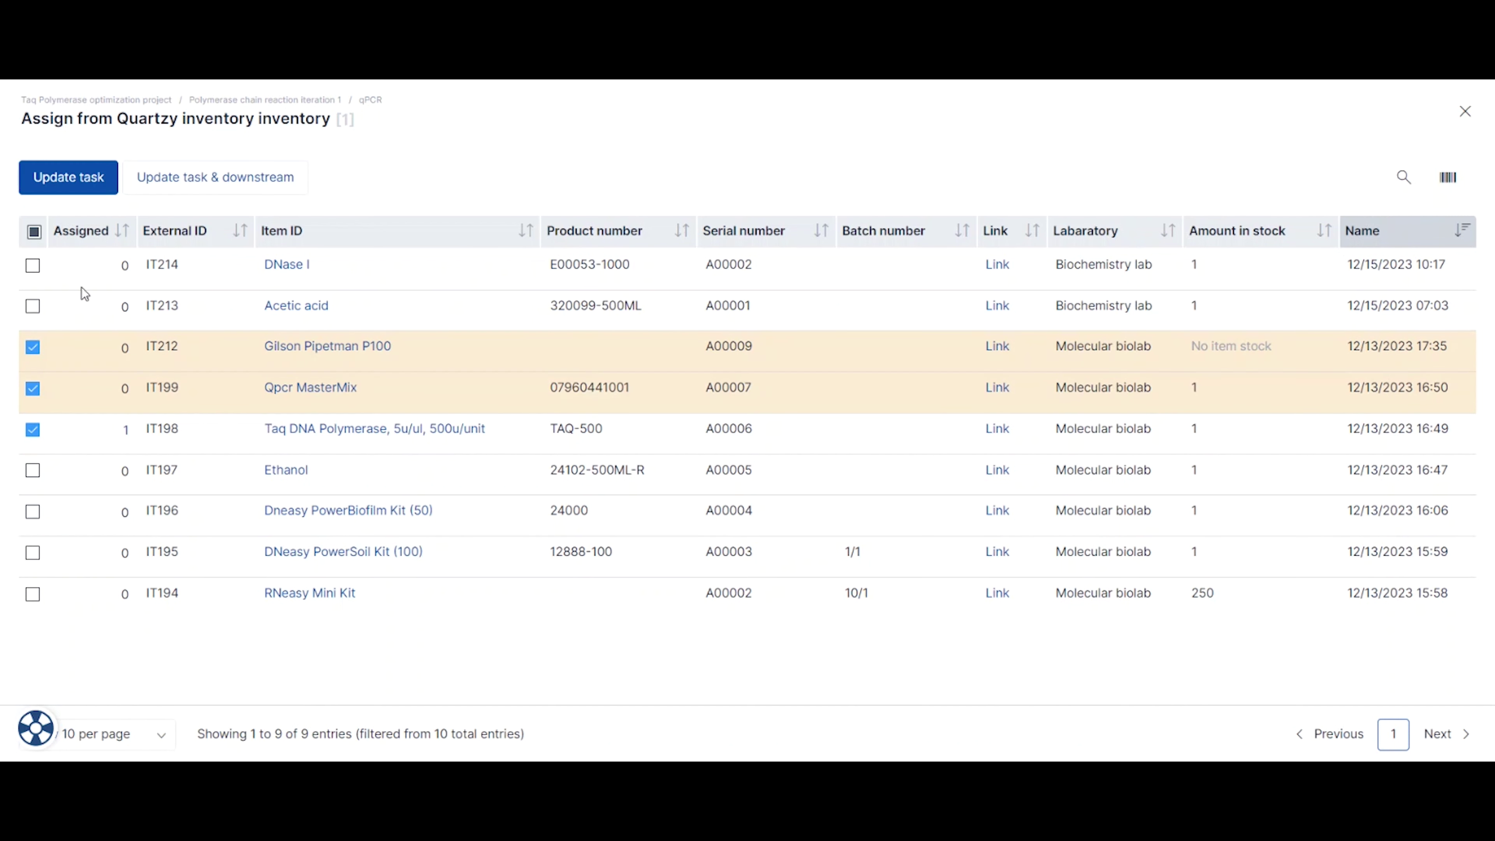
left_click(86, 187)
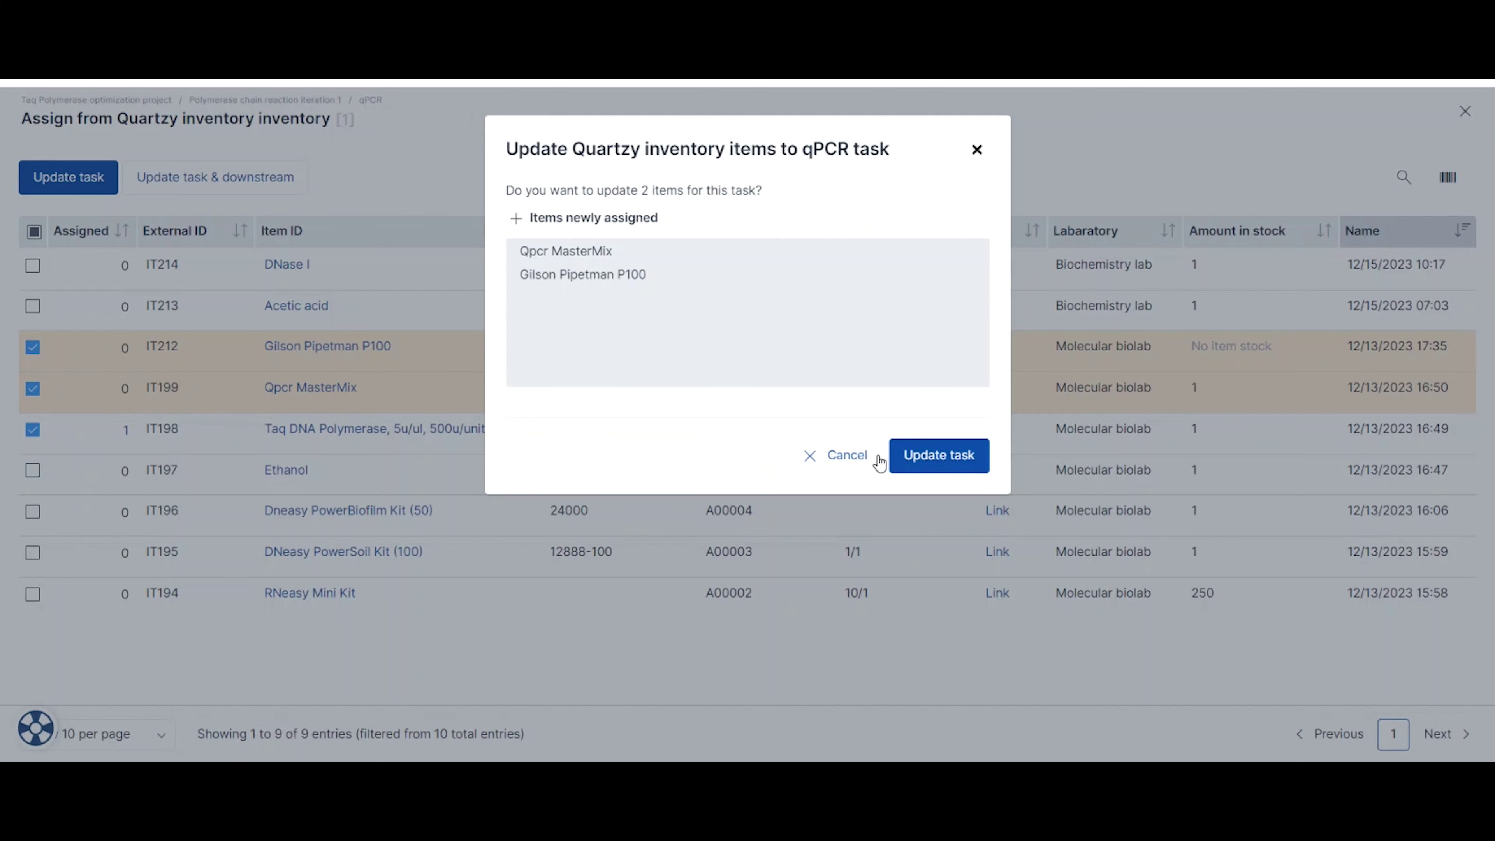
left_click(957, 471)
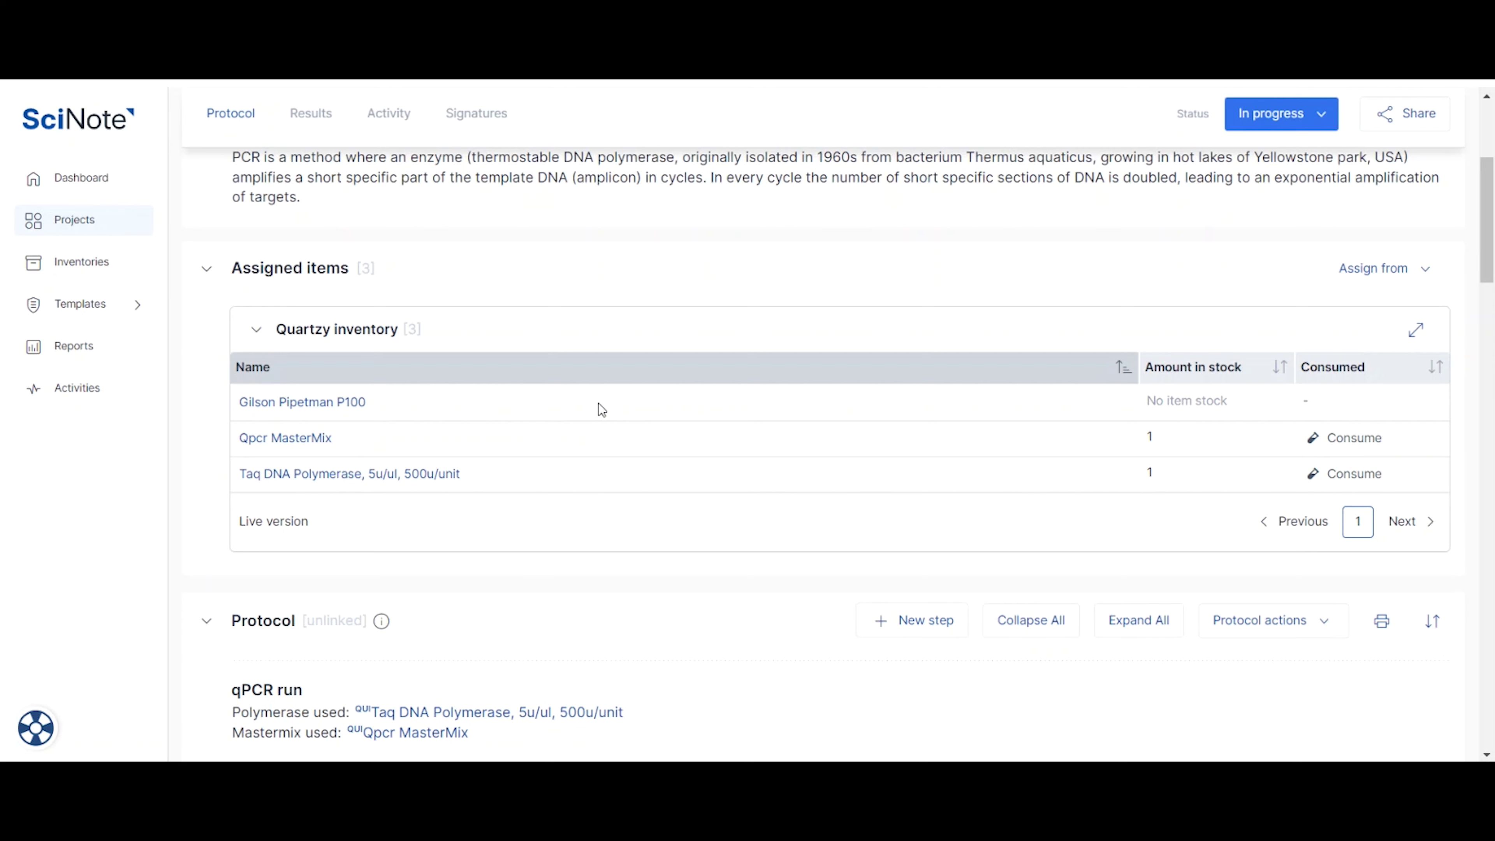
Step: Review the item card of the assigned Taq DNA Polymerase, 5u/ul, 500u/unit and close it
scroll(599, 403, "down", 2)
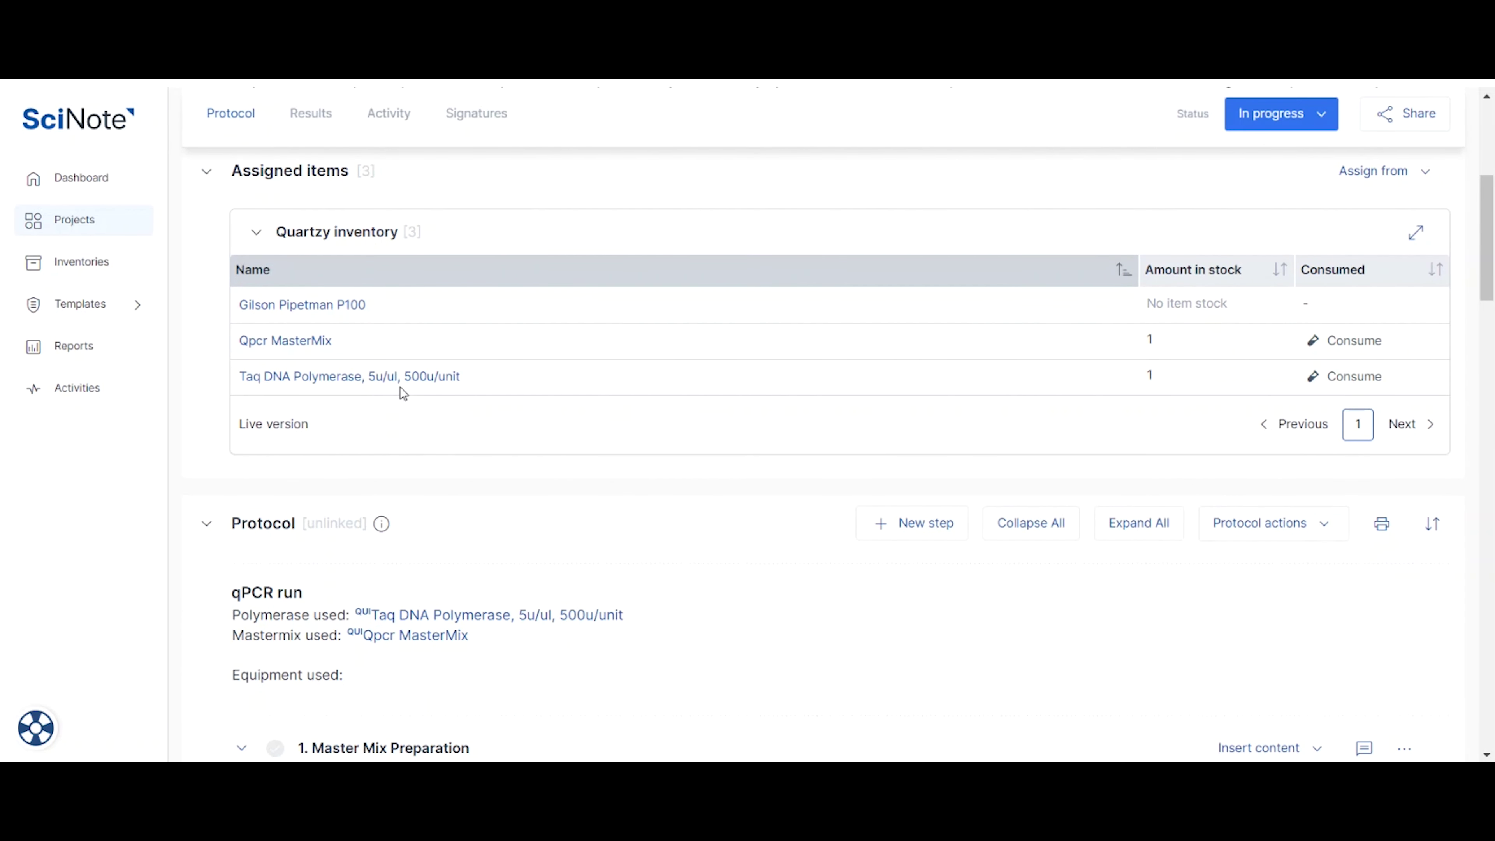
left_click(354, 380)
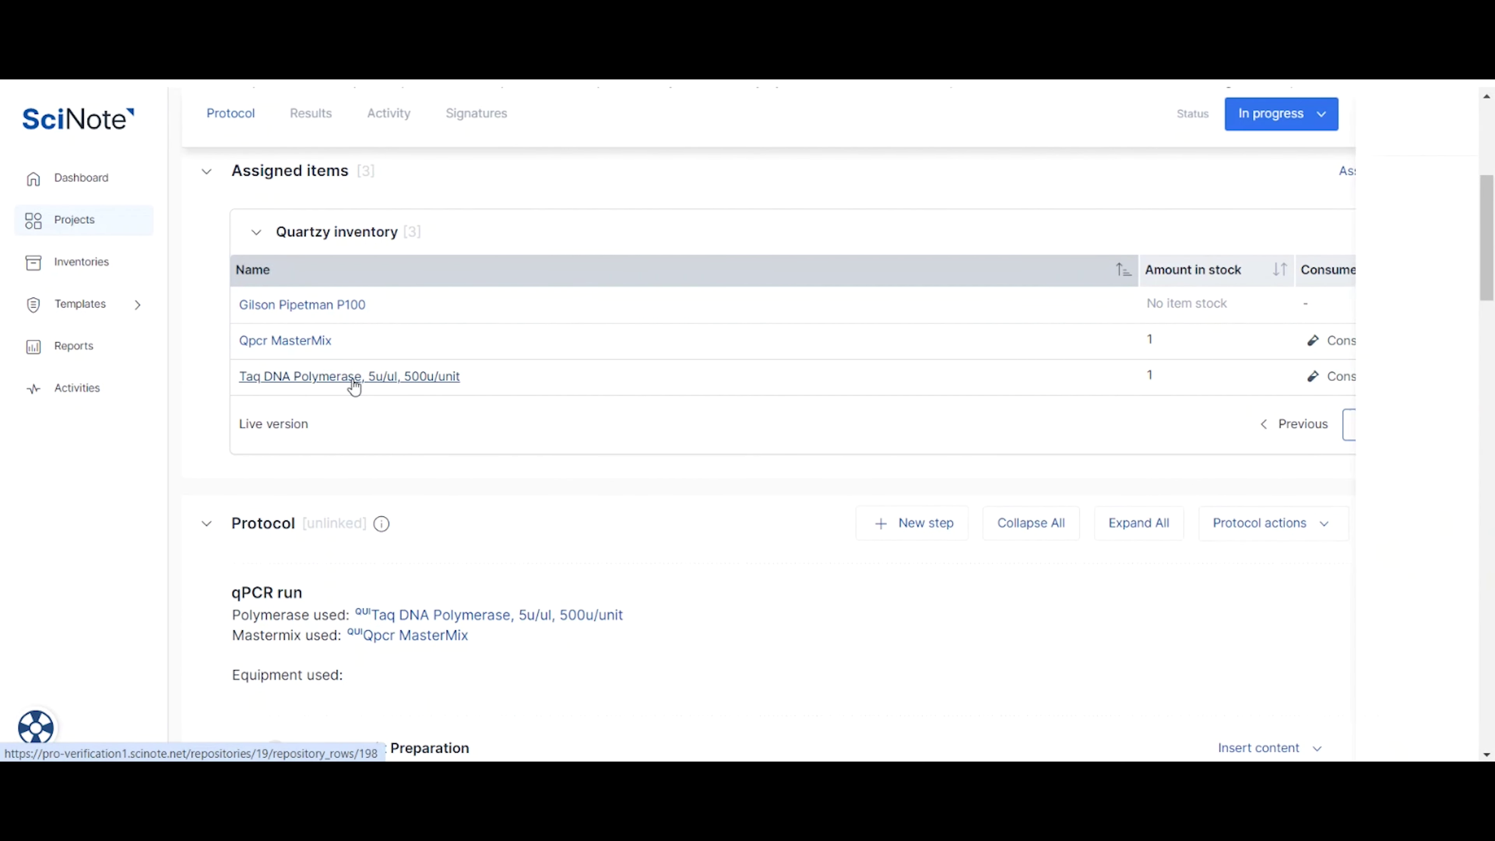
scroll(1166, 306, "down", 5)
scroll(1167, 312, "up", 5)
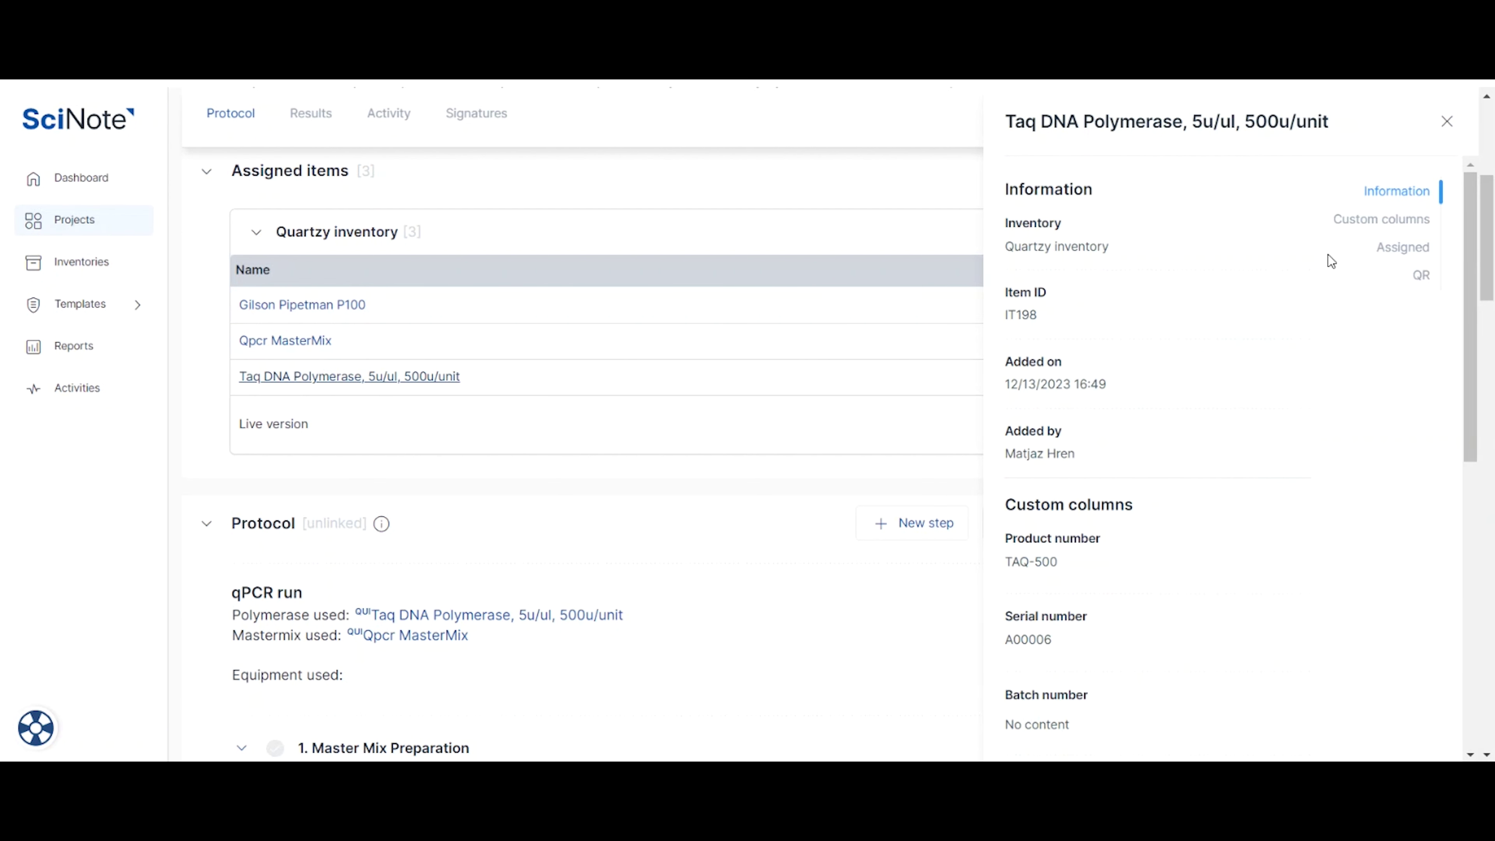
left_click(1447, 121)
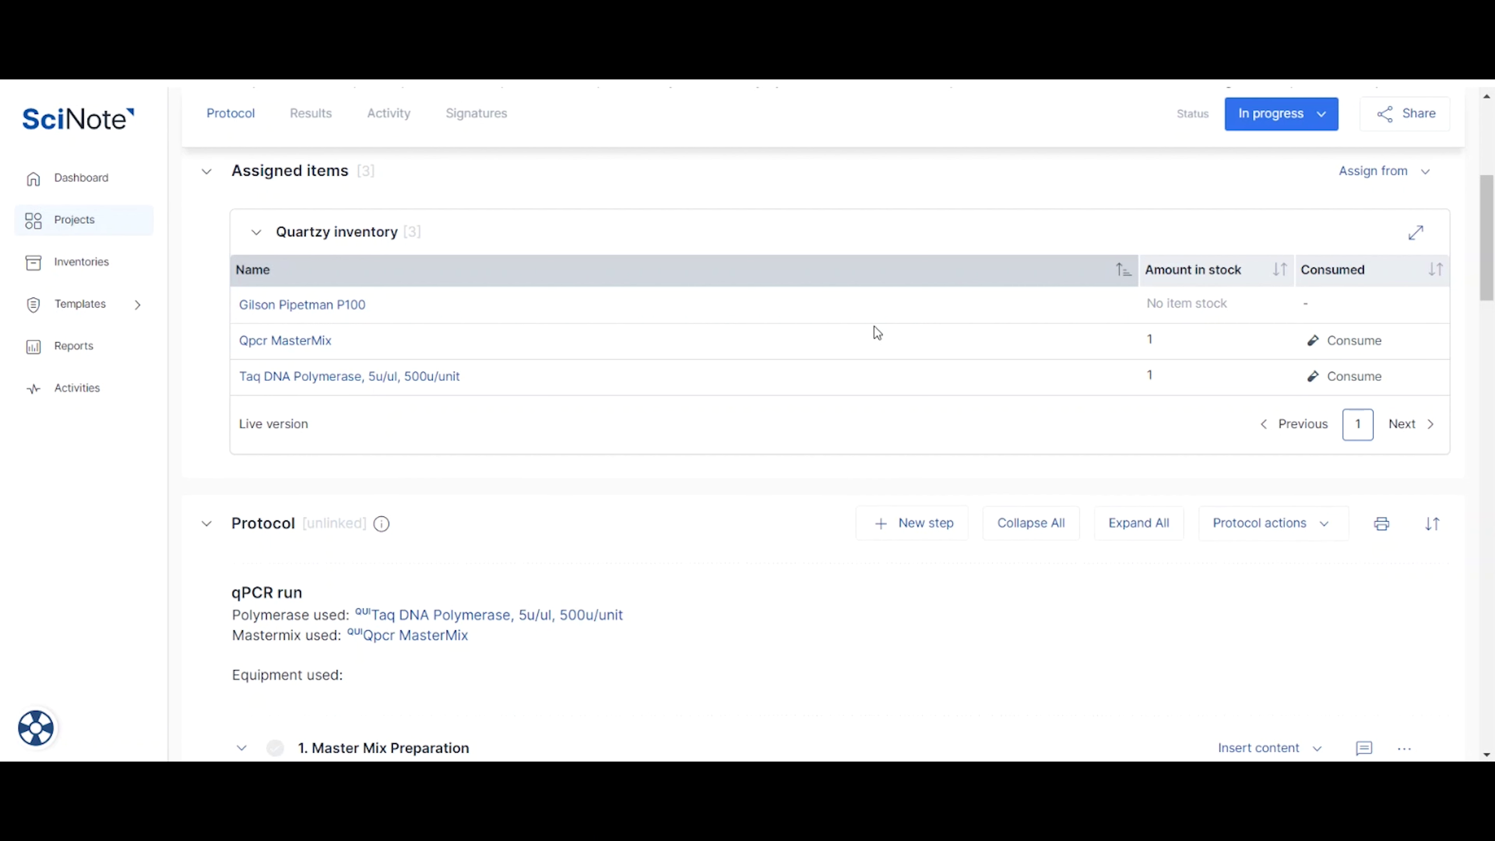
Step: Insert a Quartzy inventory reference to Gilson Pipetman P100 after "Equipment used:" in the qPCR run protocol description and save it
scroll(874, 330, "down", 5)
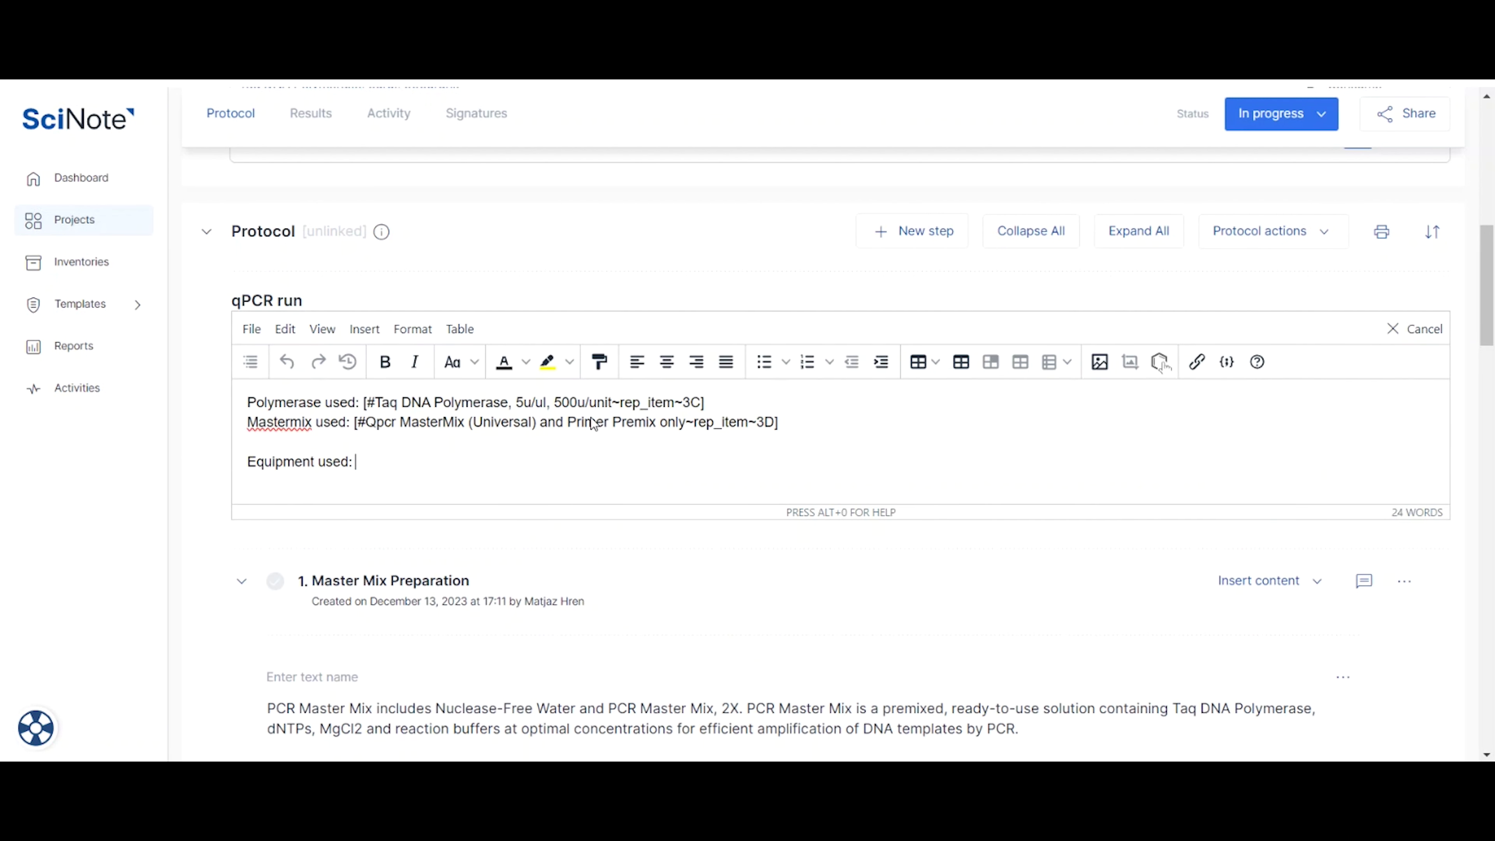
type("#")
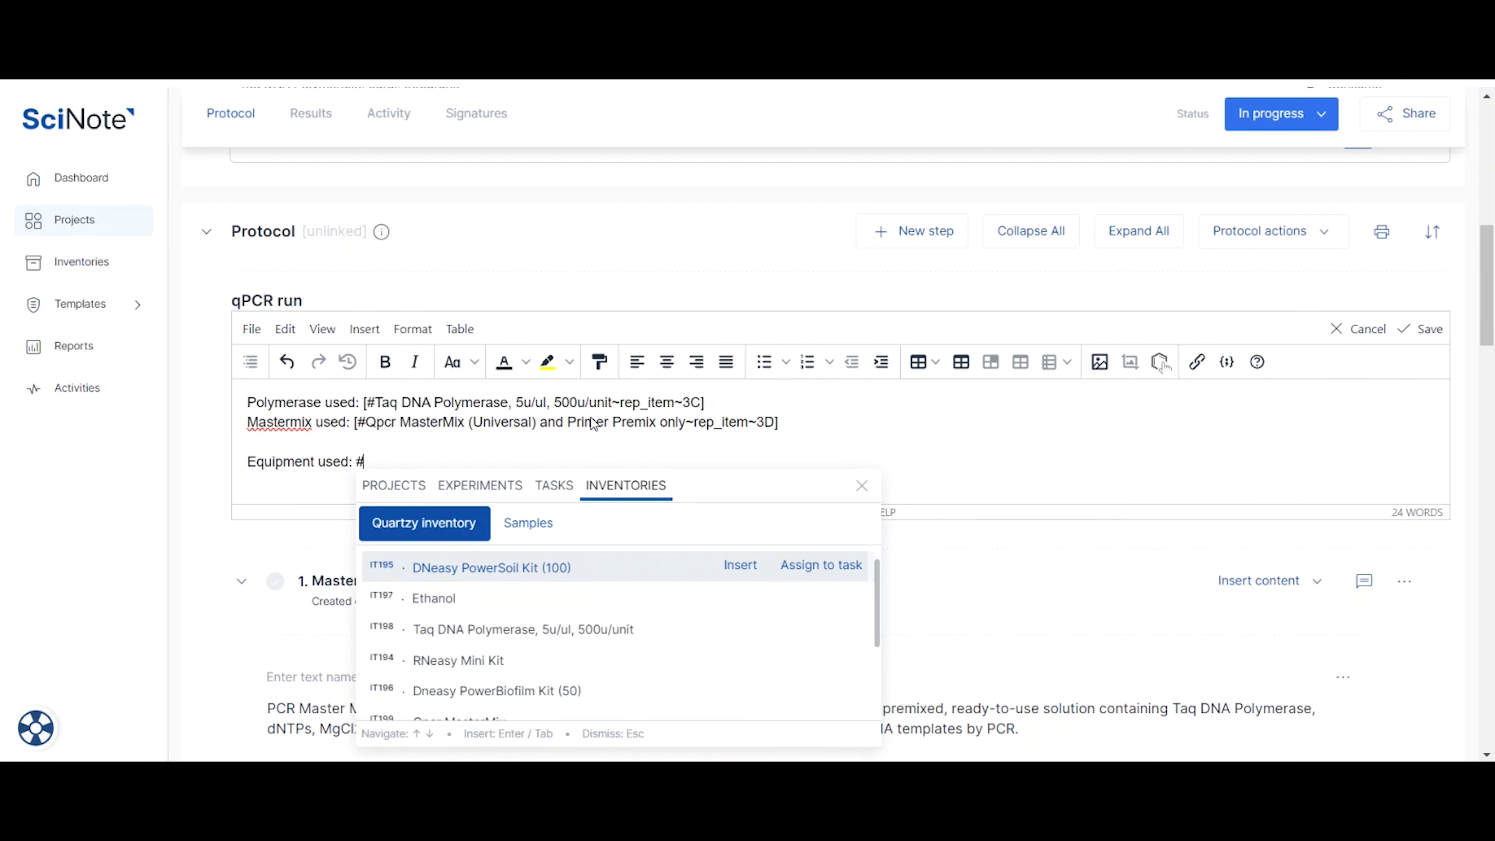
scroll(693, 621, "down", 2)
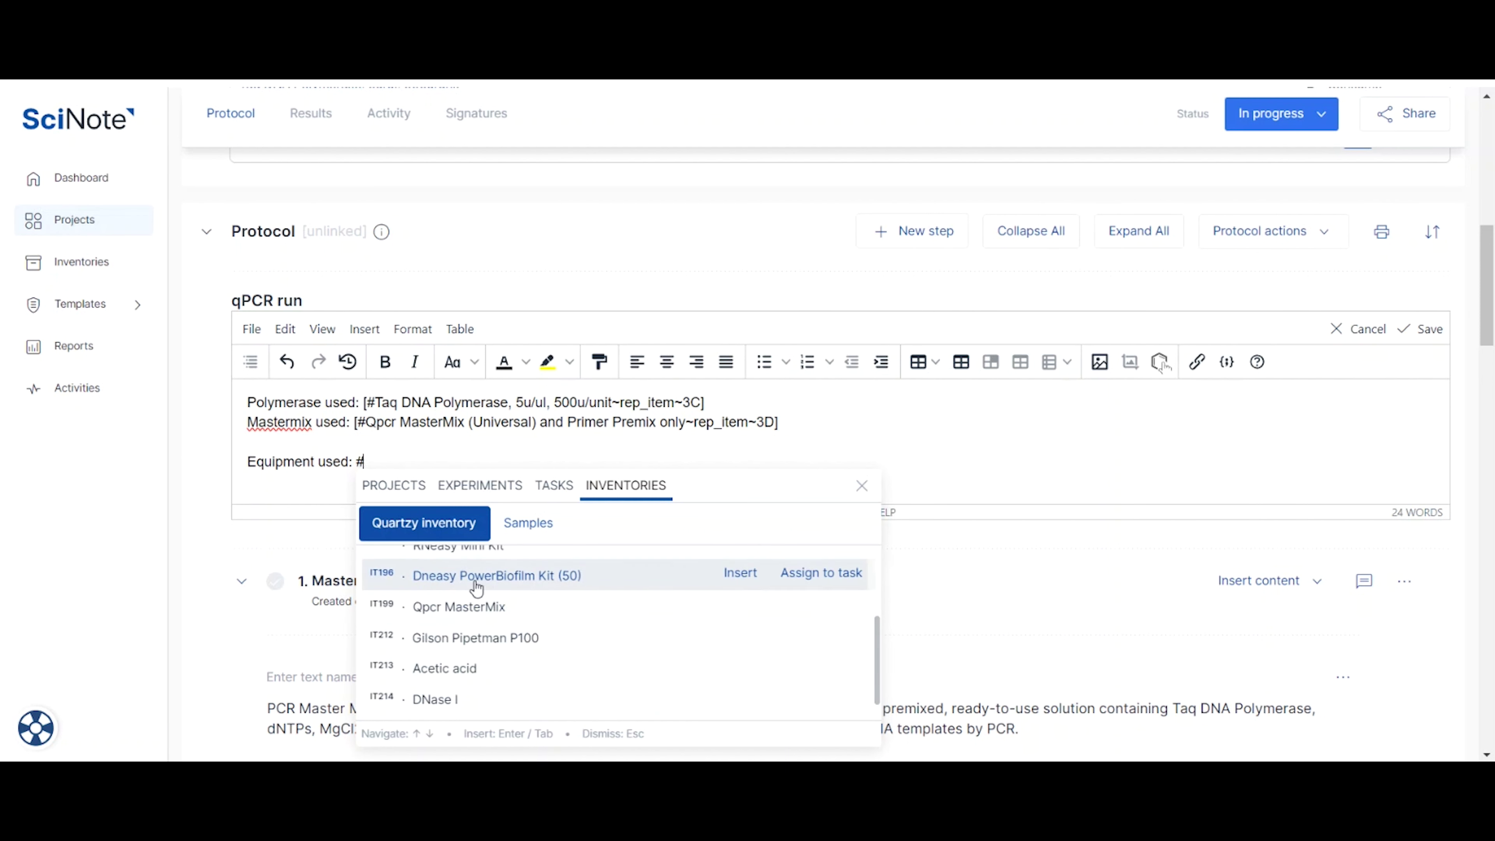
left_click(474, 644)
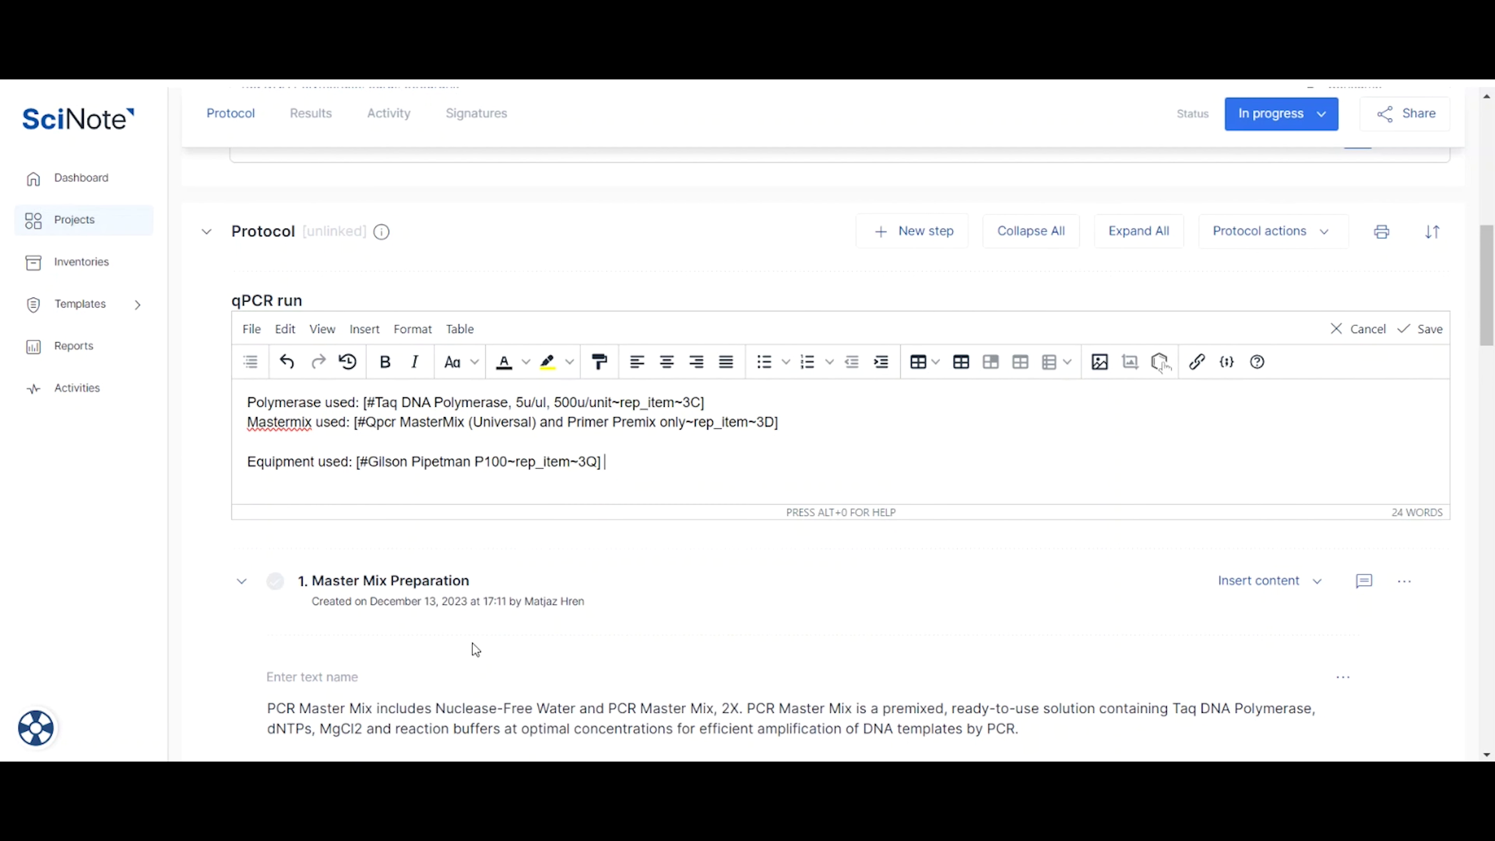
left_click(1426, 328)
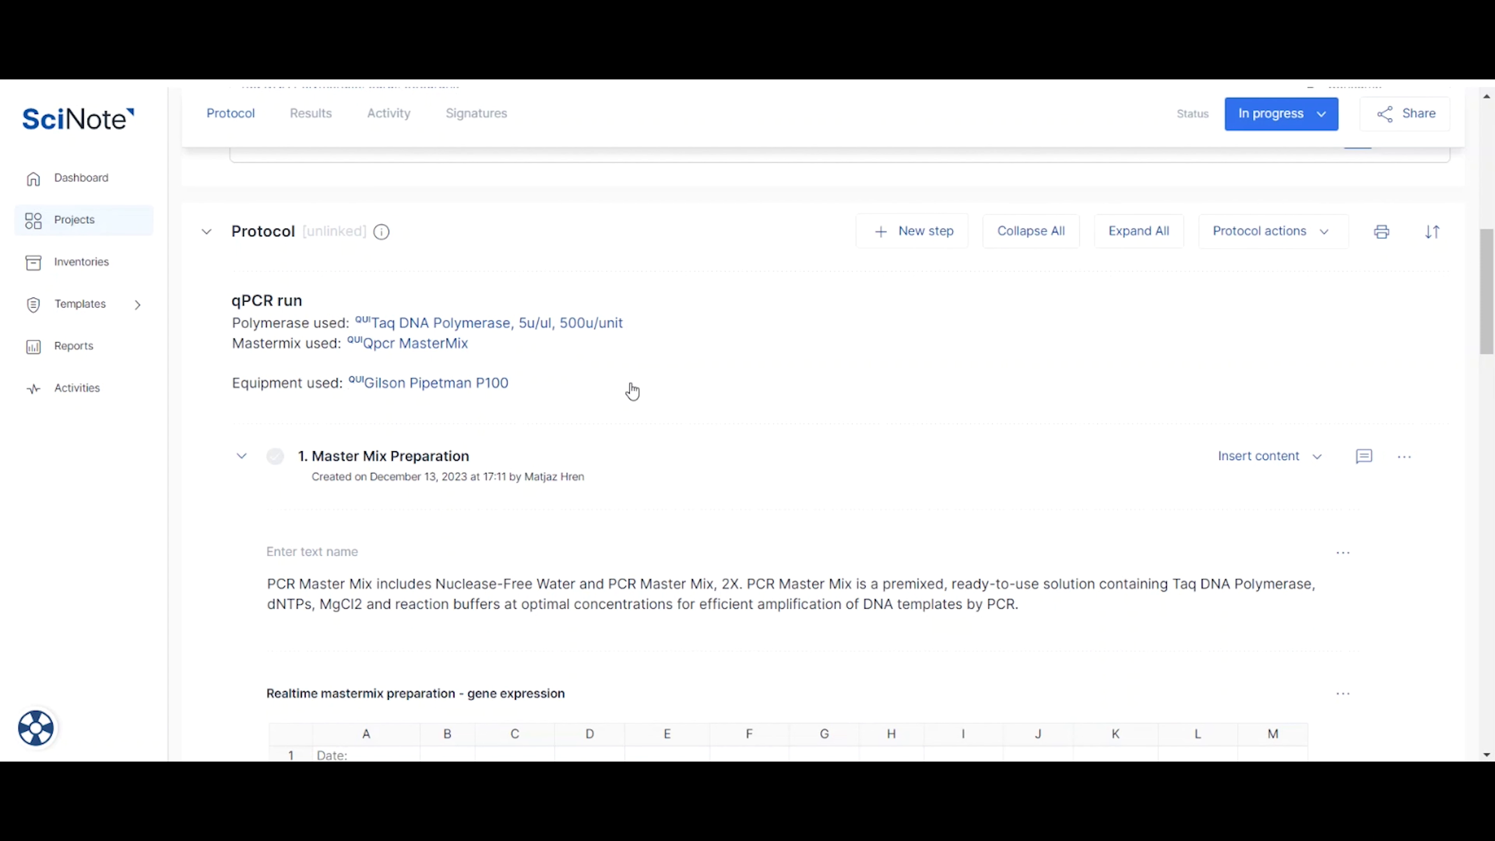
Step: Check the item cards behind the protocol's Gilson Pipetman P100 and Qpcr MasterMix references and close the card
left_click(447, 391)
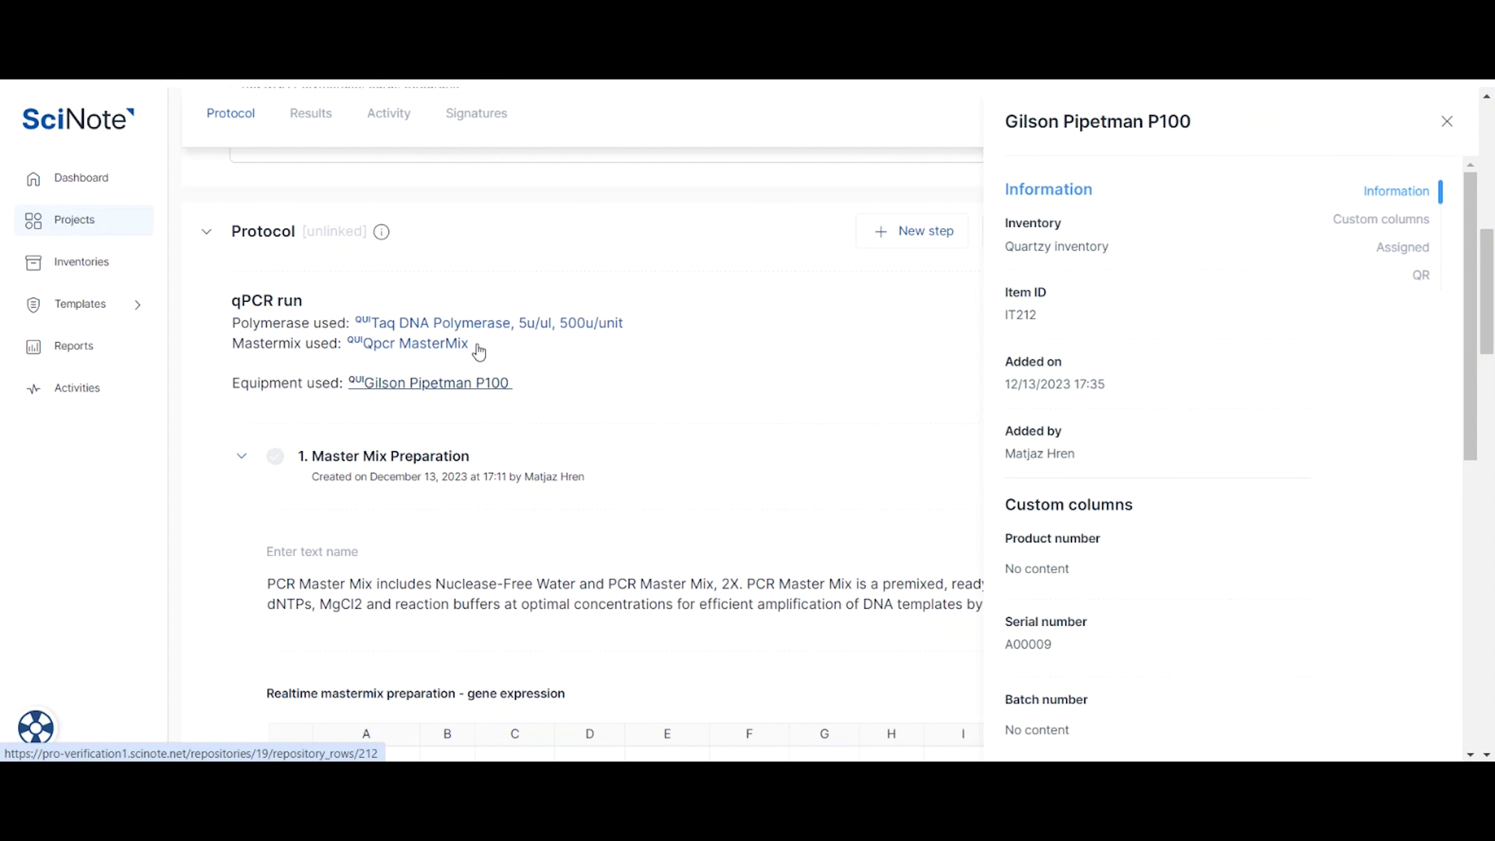
left_click(435, 352)
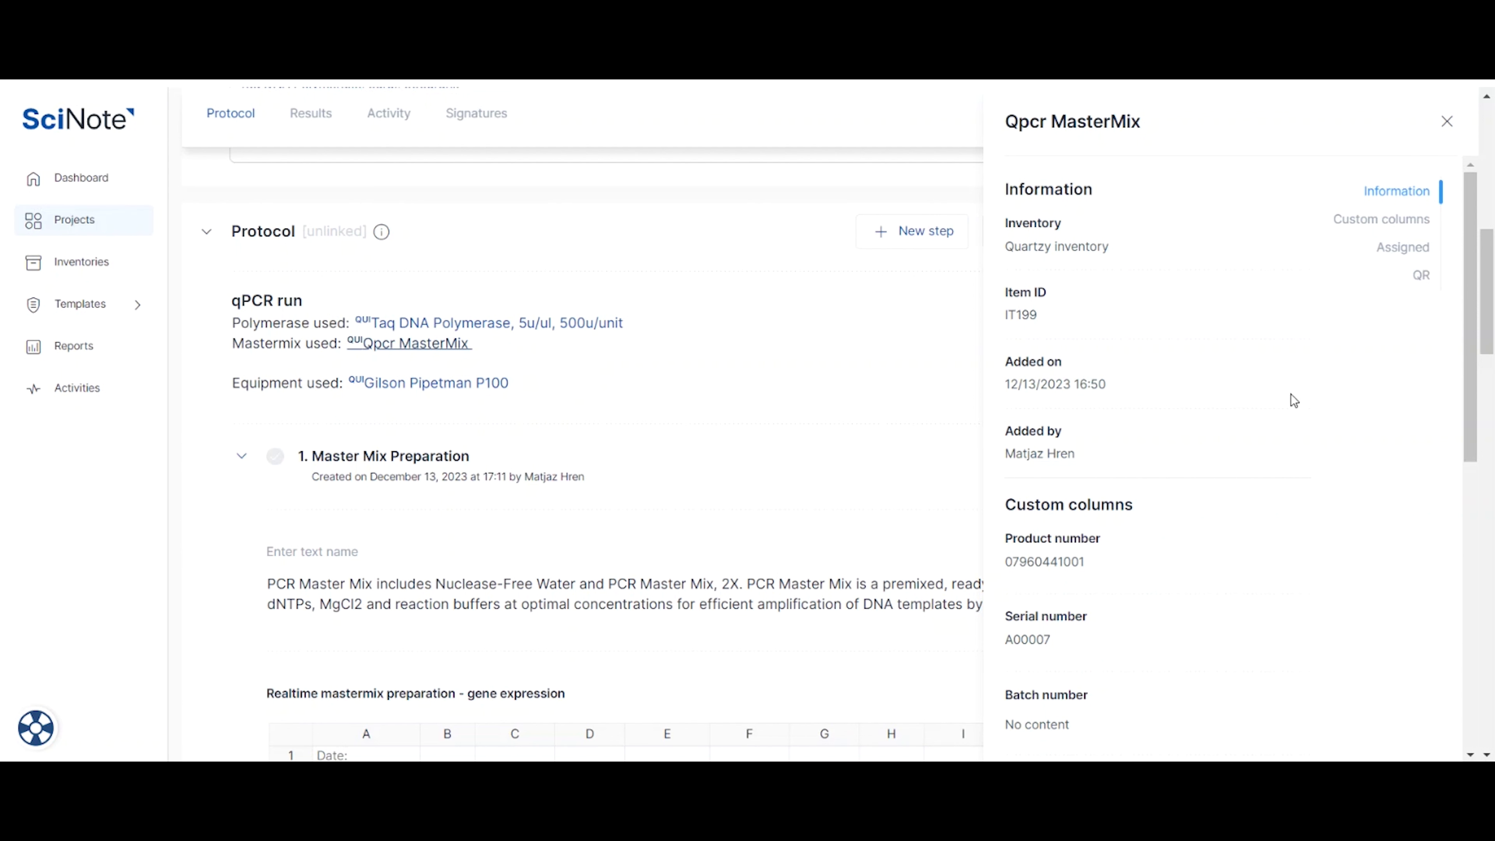
scroll(1295, 401, "down", 10)
scroll(1295, 401, "up", 10)
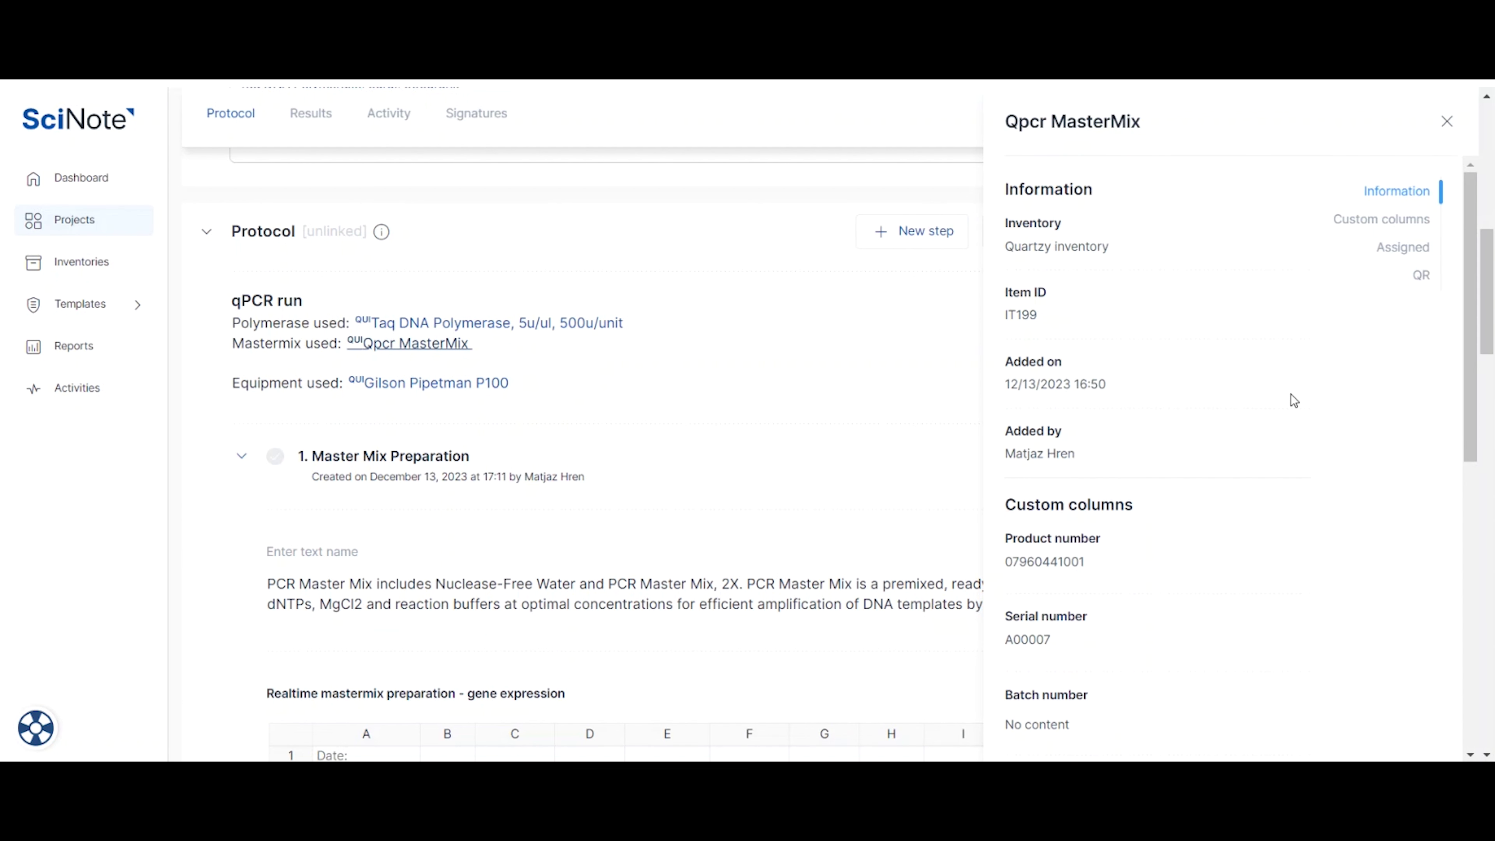
left_click(1448, 121)
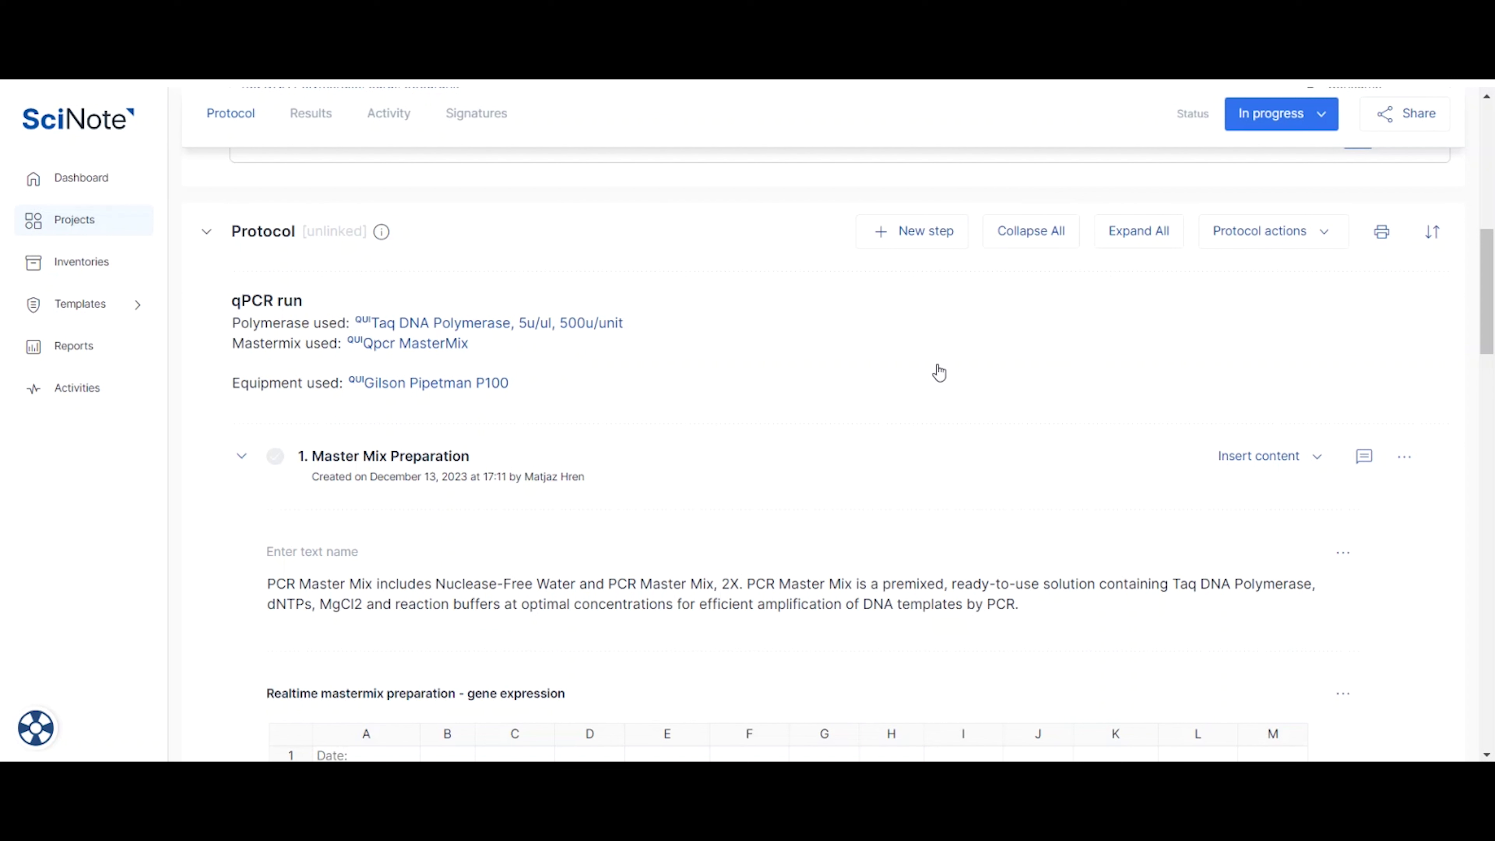